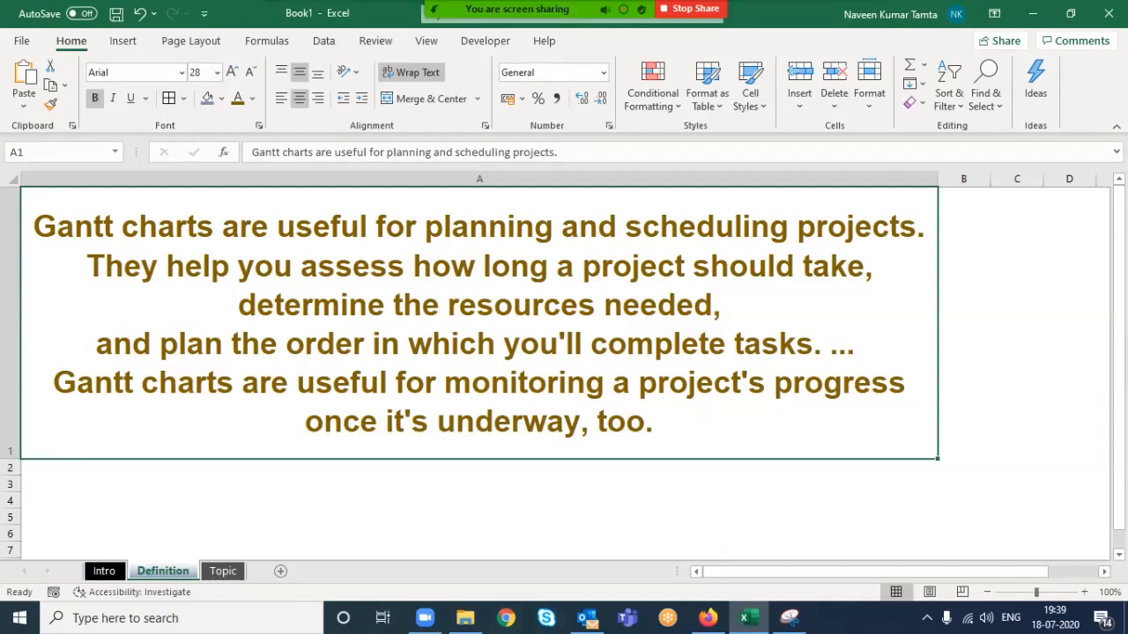
# Open the Topic sheet and go to the first header cell of the Software Designing Project table.
pyautogui.click(223, 571)
pyautogui.click(274, 391)
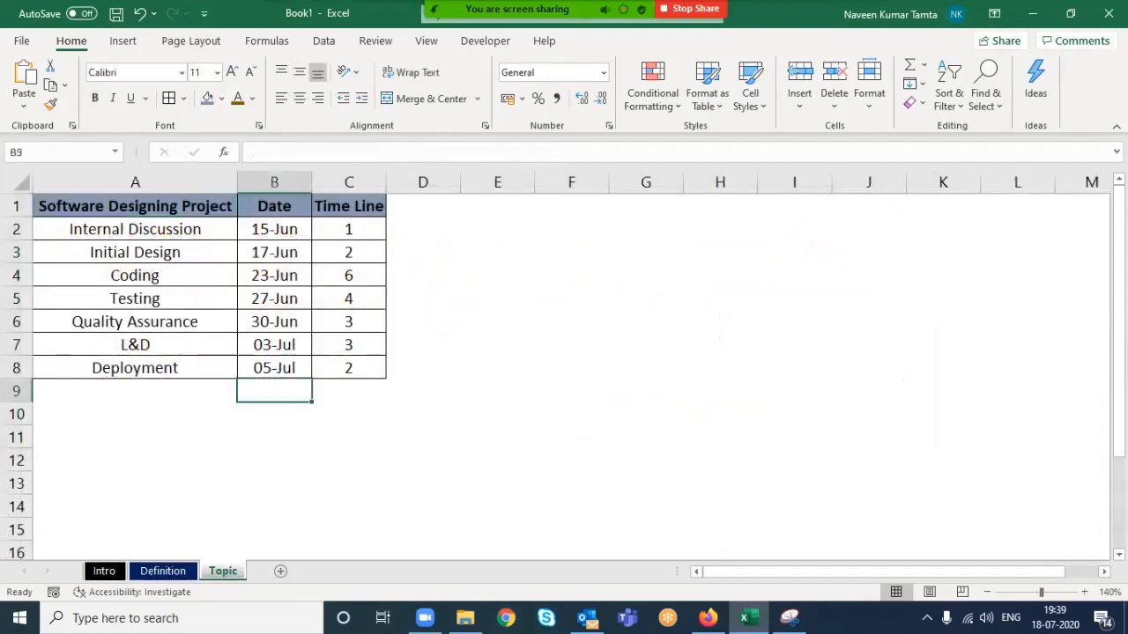
pyautogui.hotkey('ctrl', 'Up')
pyautogui.hotkey('ctrl', 'Up')
pyautogui.hotkey('ctrl', 'Left')
pyautogui.hotkey('ctrl', 'shift', 'End')
pyautogui.hotkey('ctrl', 'Home')
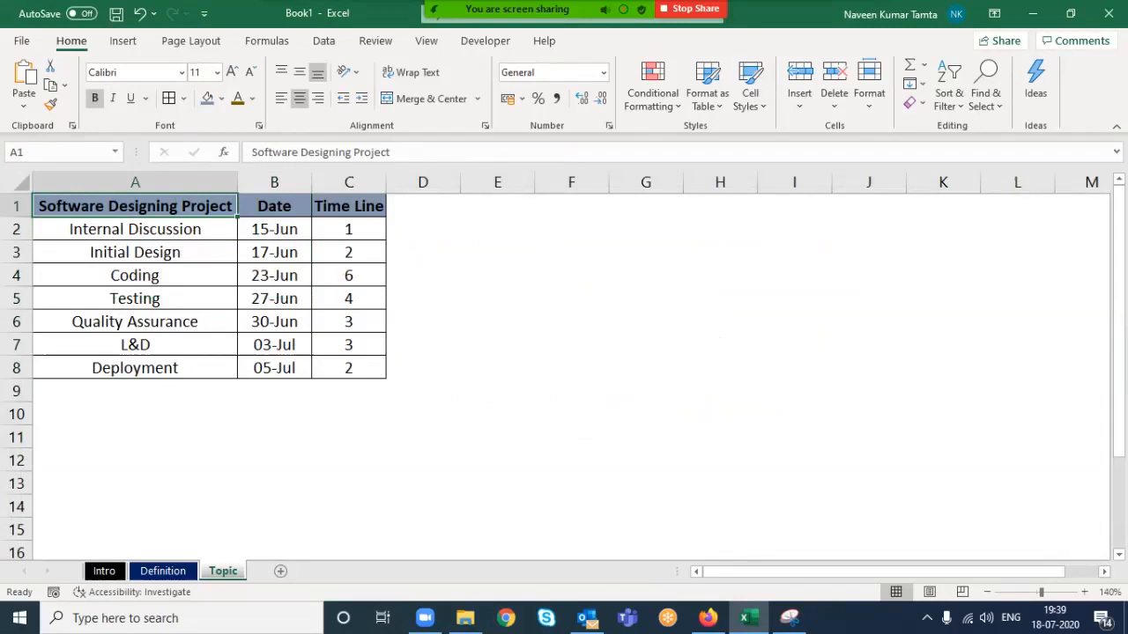
pyautogui.press('Down')
pyautogui.press('Up')
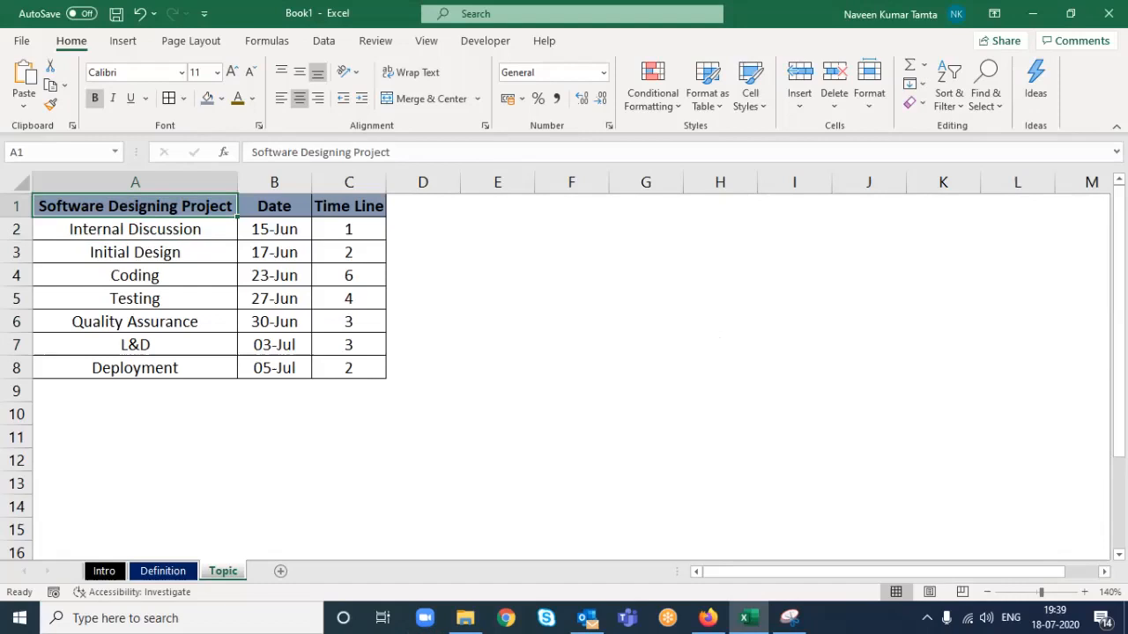
# Examine the Internal Discussion task's date and time line values together with the table's header row.
pyautogui.press('Down')
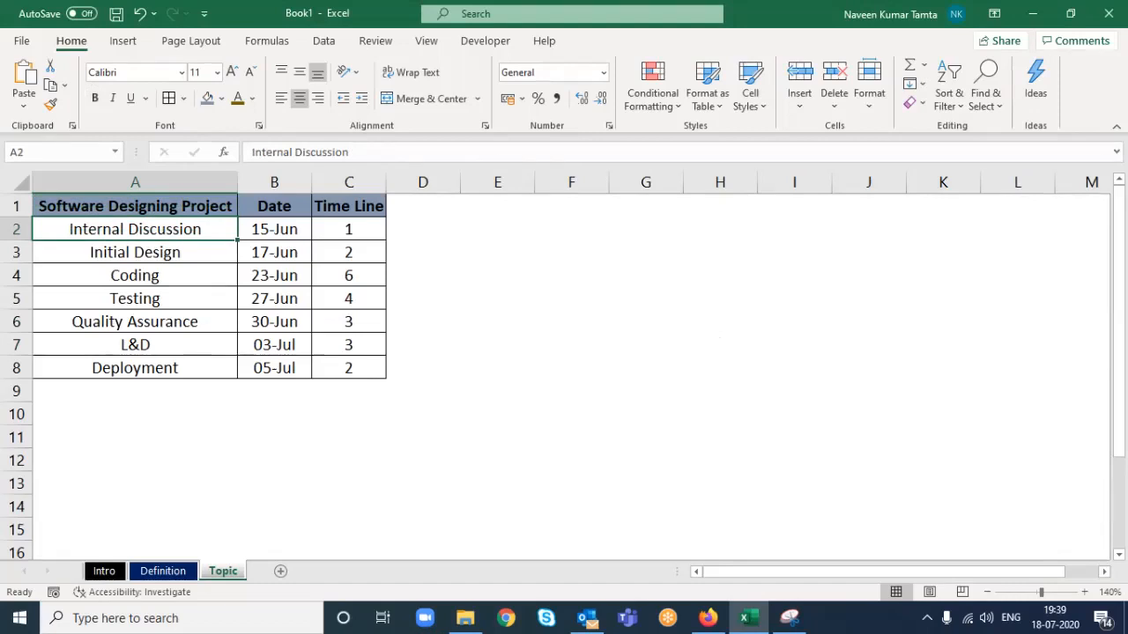
pyautogui.press('Right')
pyautogui.press('Right')
pyautogui.press('Left')
pyautogui.press('Left')
pyautogui.press('Right')
pyautogui.press('Right')
pyautogui.press('Left')
pyautogui.press('Left')
pyautogui.hotkey('shift', 'Right')
pyautogui.hotkey('shift', 'Right')
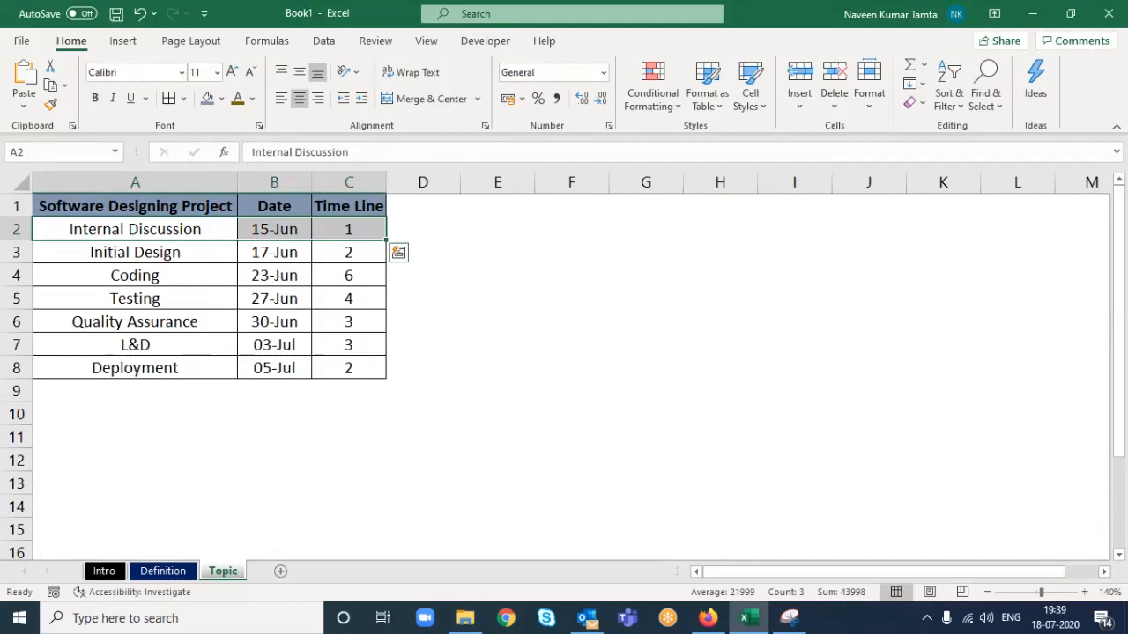
pyautogui.press('Up')
pyautogui.hotkey('shift', 'Down')
pyautogui.hotkey('shift', 'Right')
pyautogui.hotkey('shift', 'Right')
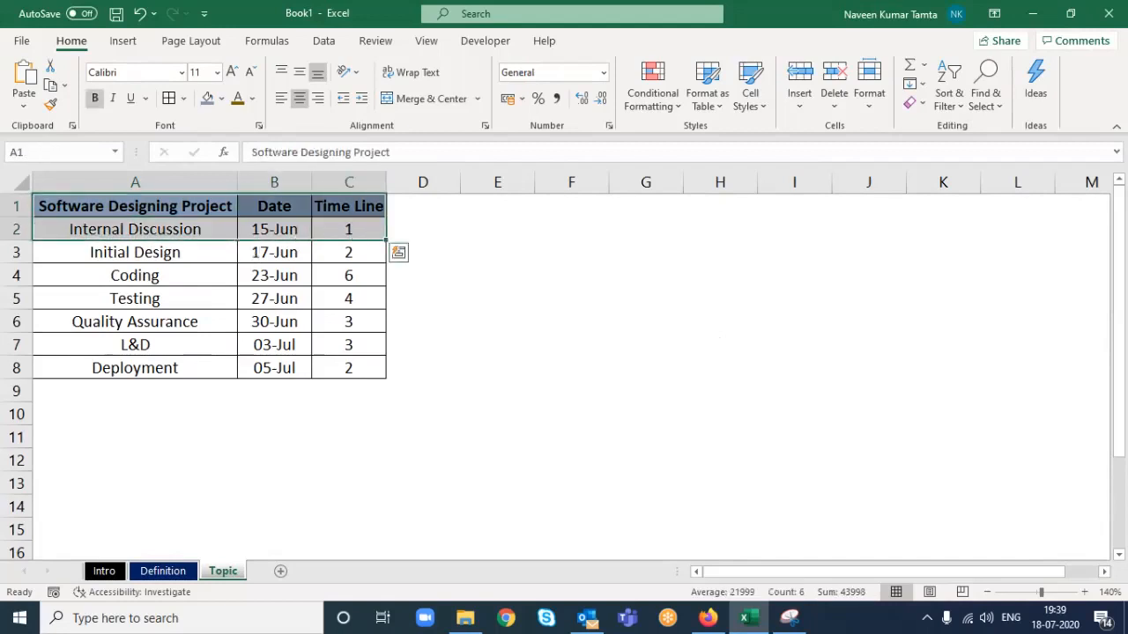
# Review the dates and time lines of the remaining tasks, from Initial Design down to Deployment.
pyautogui.press('Down')
pyautogui.press('Down')
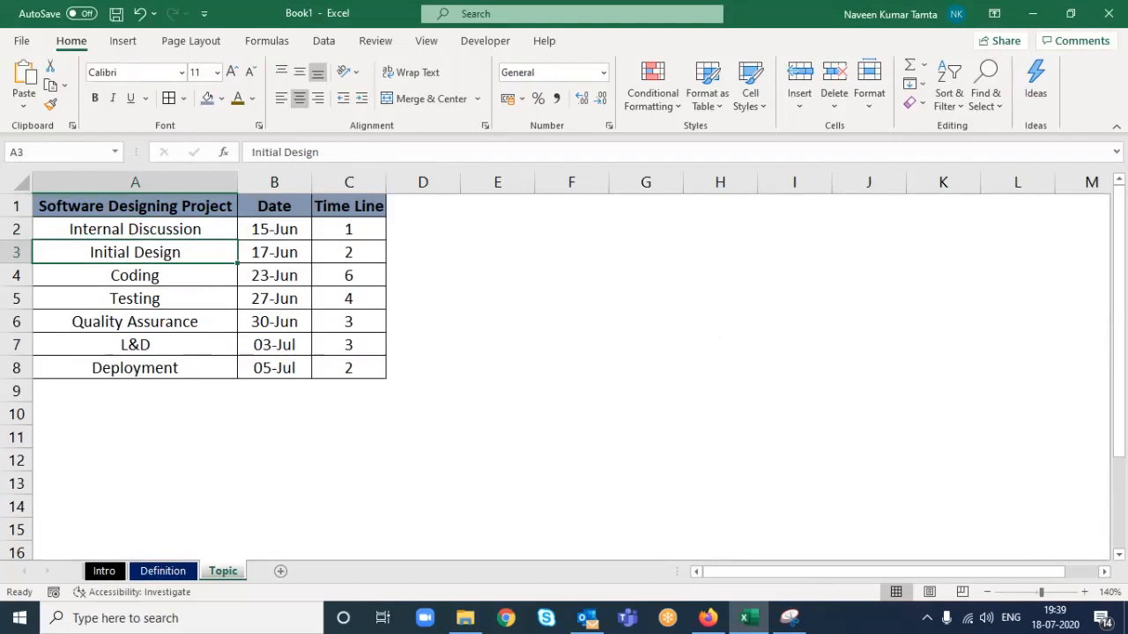
pyautogui.hotkey('shift', 'Right')
pyautogui.hotkey('shift', 'Right')
pyautogui.hotkey('shift', 'Left')
pyautogui.hotkey('shift', 'Left')
pyautogui.press('Down')
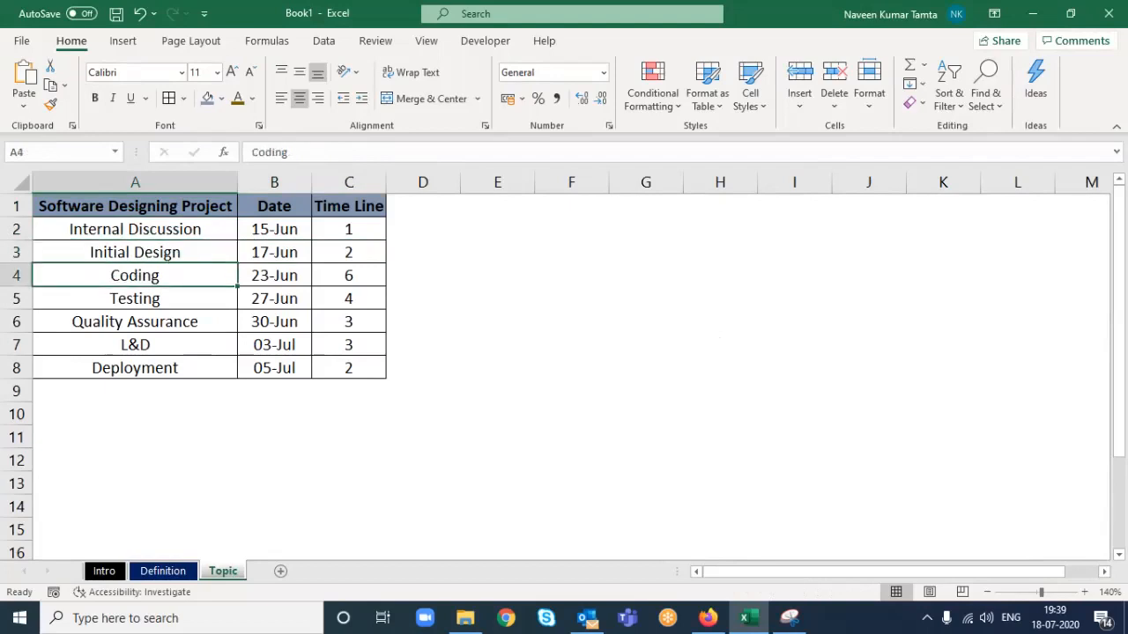
pyautogui.press('Right')
pyautogui.press('Right')
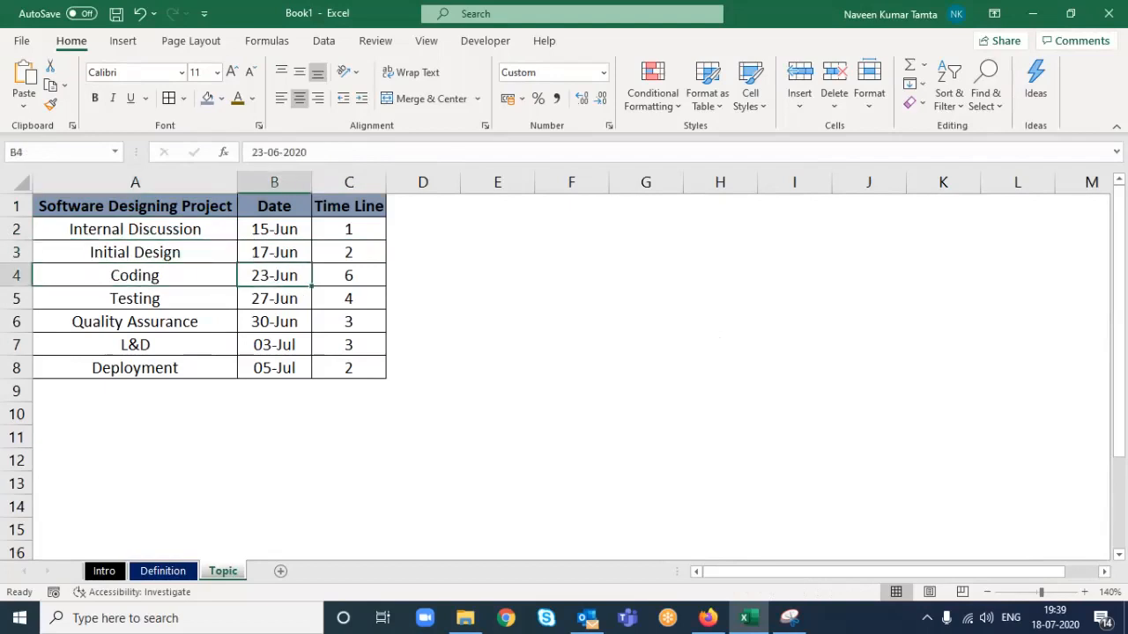
pyautogui.press('Left')
pyautogui.press('Down')
pyautogui.press('Left')
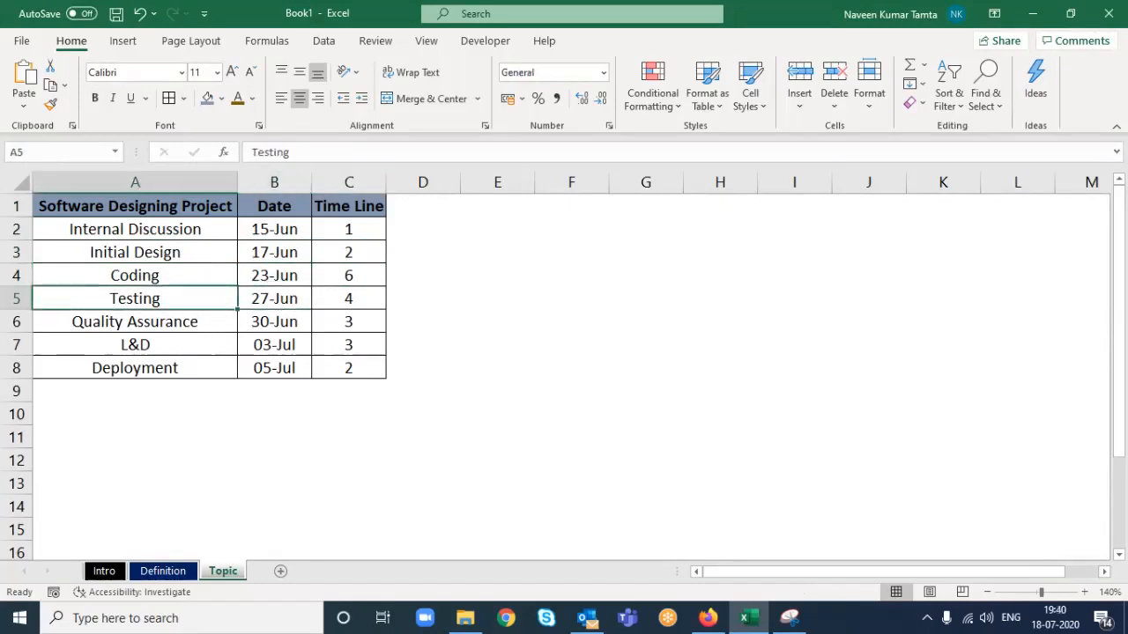
pyautogui.press('Down')
pyautogui.press('Down')
pyautogui.press('Down')
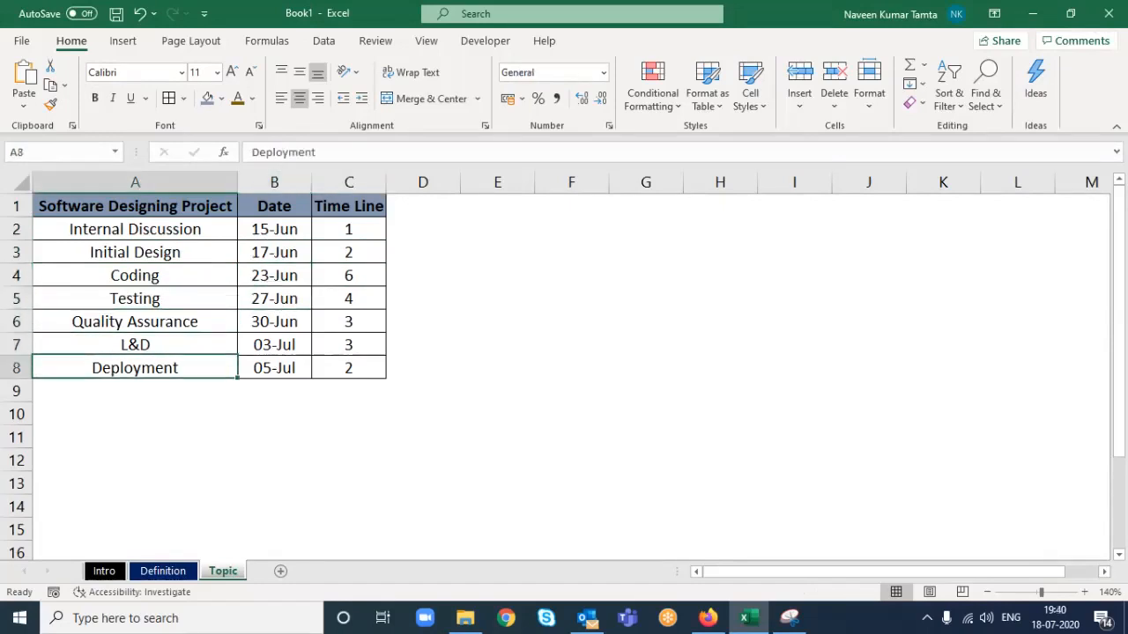
# Look over the full extent of the project table, A1:C8, and return to cell A1.
pyautogui.hotkey('shift', 'Up')
pyautogui.hotkey('shift', 'Right')
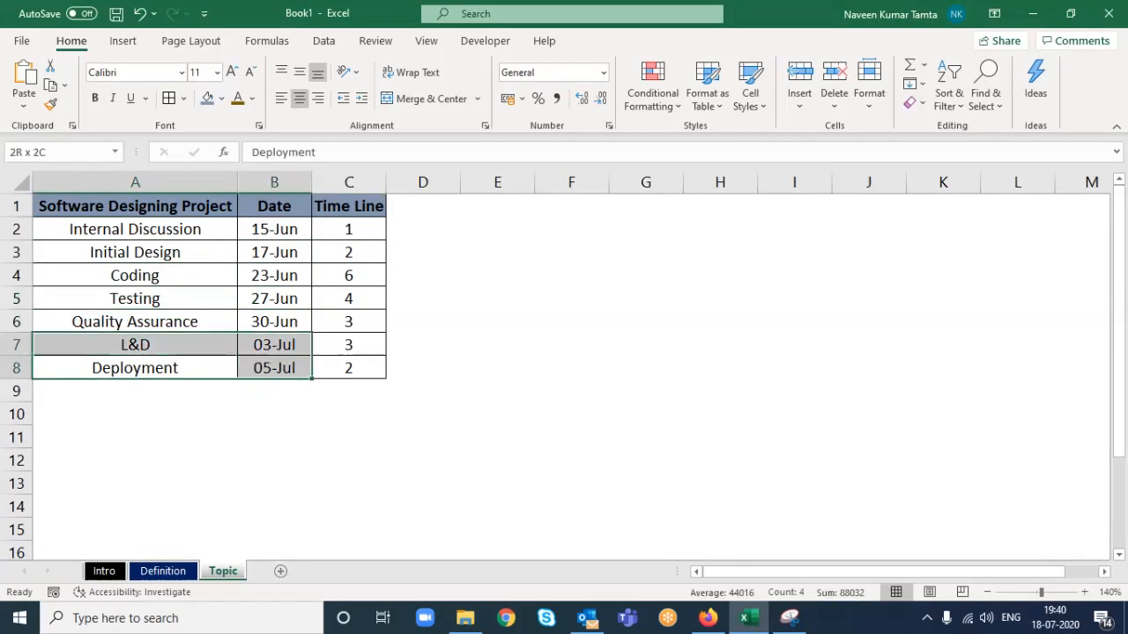
pyautogui.hotkey('shift', 'Right')
pyautogui.hotkey('shift', 'Up')
pyautogui.hotkey('shift', 'Up')
pyautogui.hotkey('shift', 'Up')
pyautogui.hotkey('shift', 'Up')
pyautogui.hotkey('shift', 'Up')
pyautogui.hotkey('ctrl', 'Home')
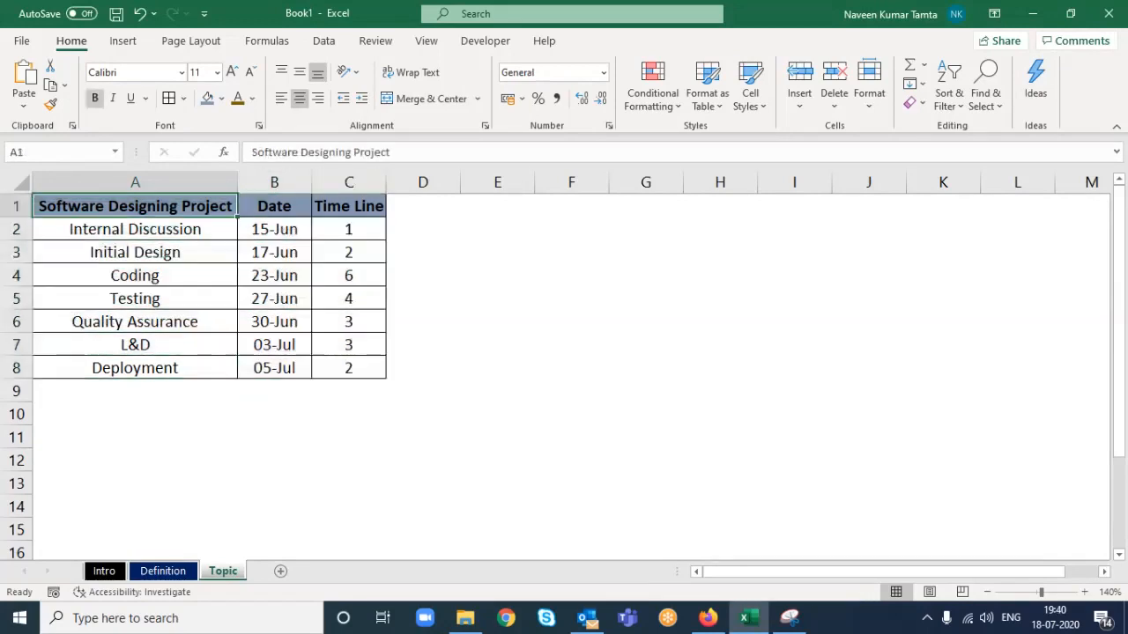
pyautogui.hotkey('shift', 'Right')
pyautogui.hotkey('shift', 'Right')
pyautogui.hotkey('ctrl', 'shift', 'Down')
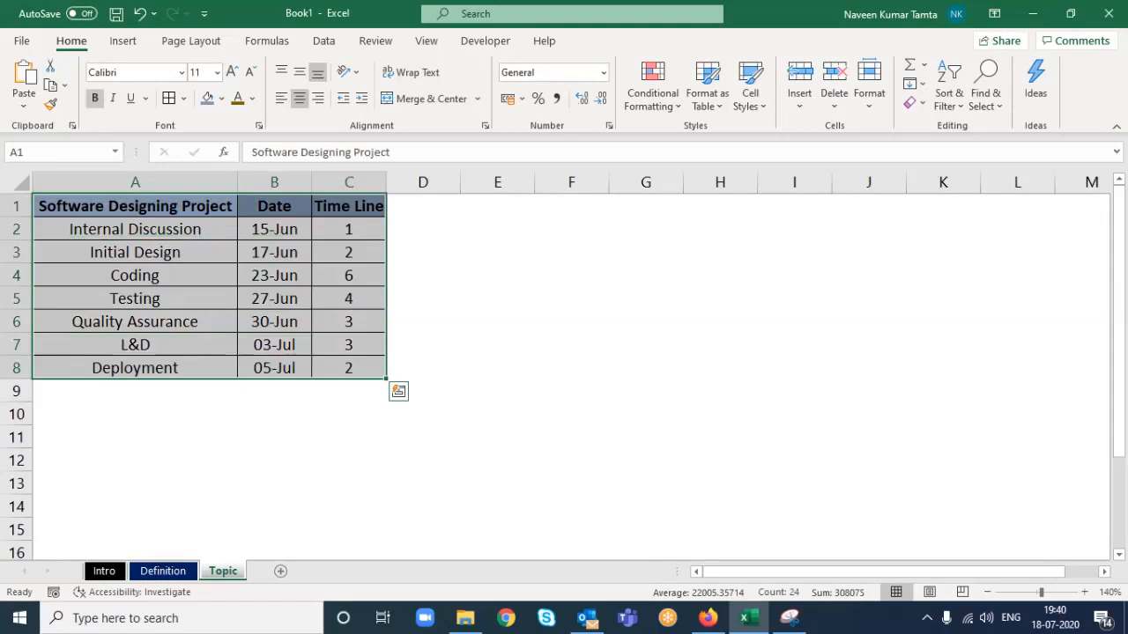
pyautogui.hotkey('ctrl', 'Home')
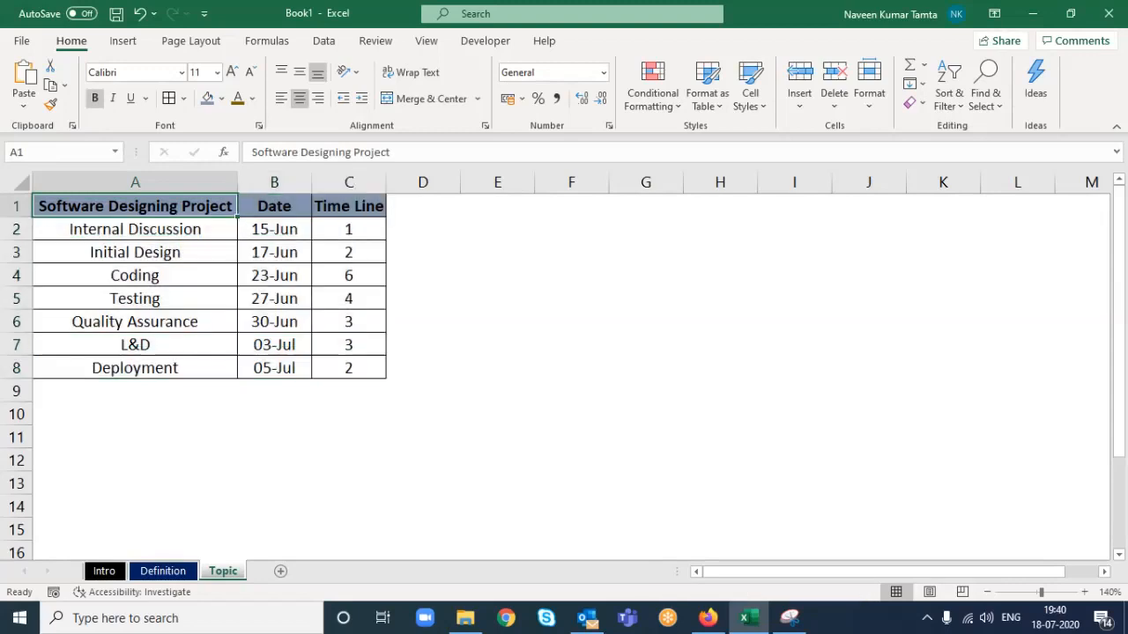
pyautogui.hotkey('ctrl', 'shift', 'Right')
pyautogui.hotkey('ctrl', 'shift', 'Down')
pyautogui.hotkey('ctrl', 'Home')
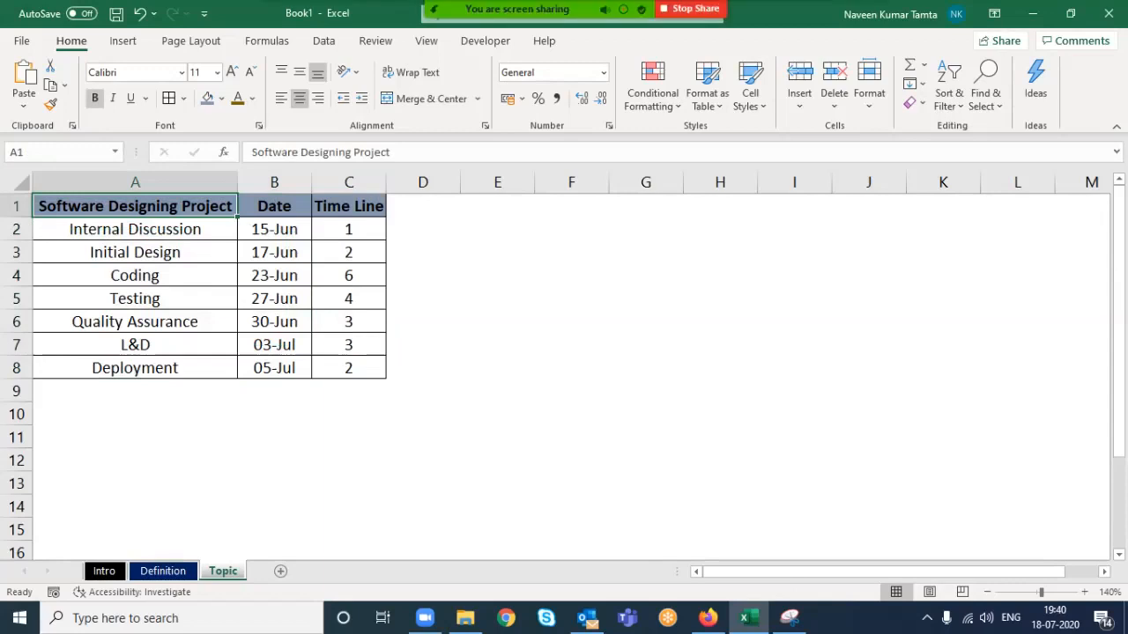
# Insert an empty 3-D stacked bar chart and place it beside the project table.
pyautogui.click(646, 275)
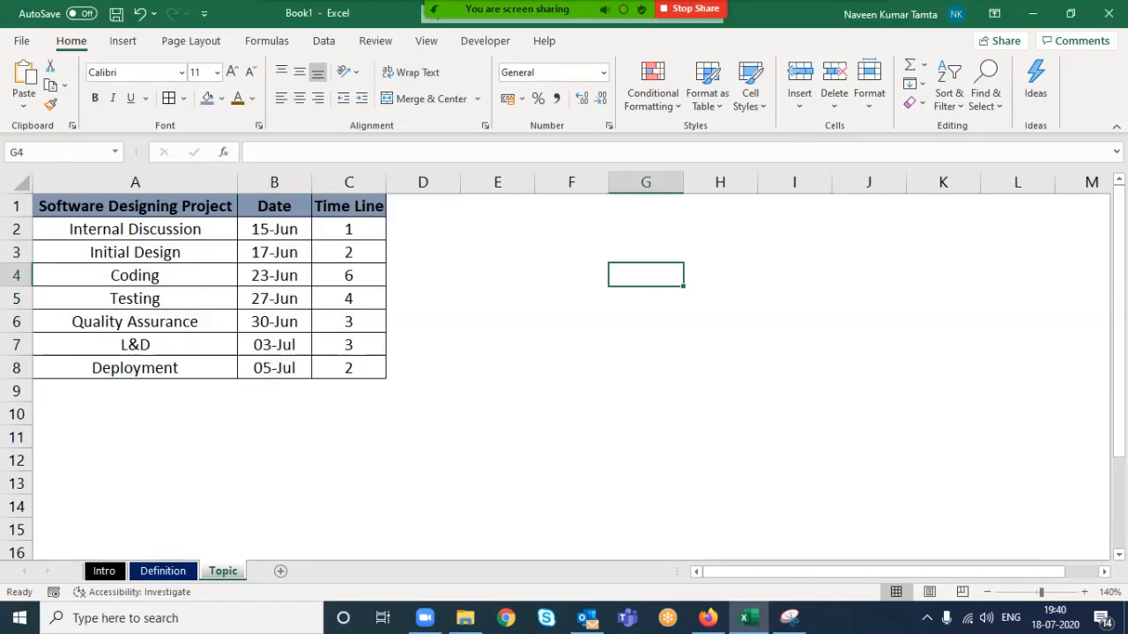
pyautogui.click(123, 40)
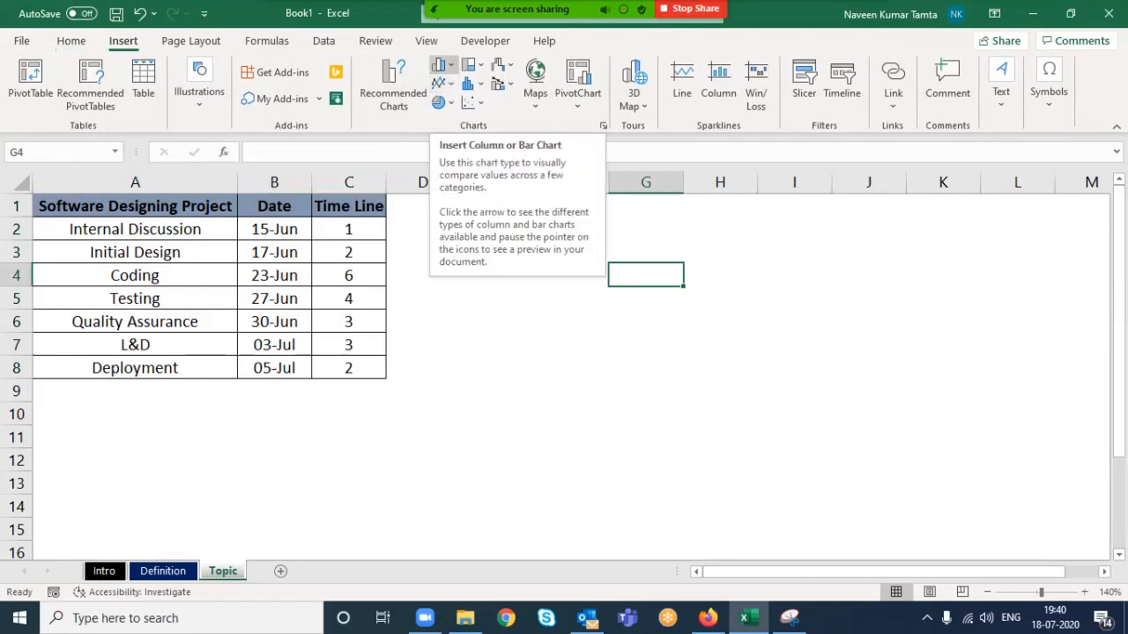
pyautogui.click(438, 65)
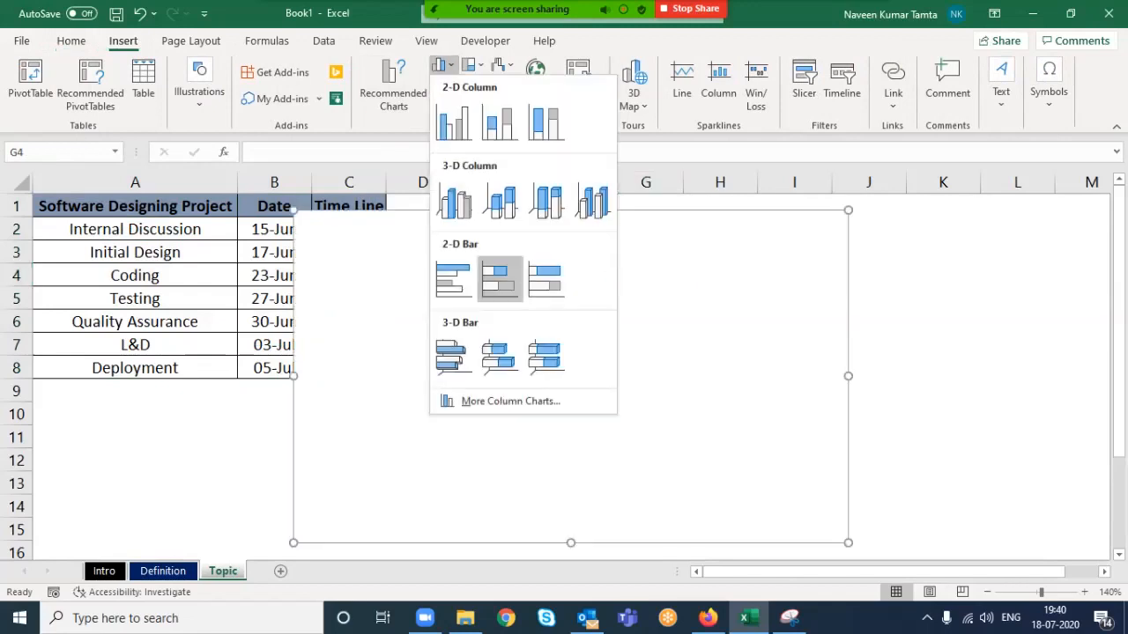
pyautogui.click(499, 357)
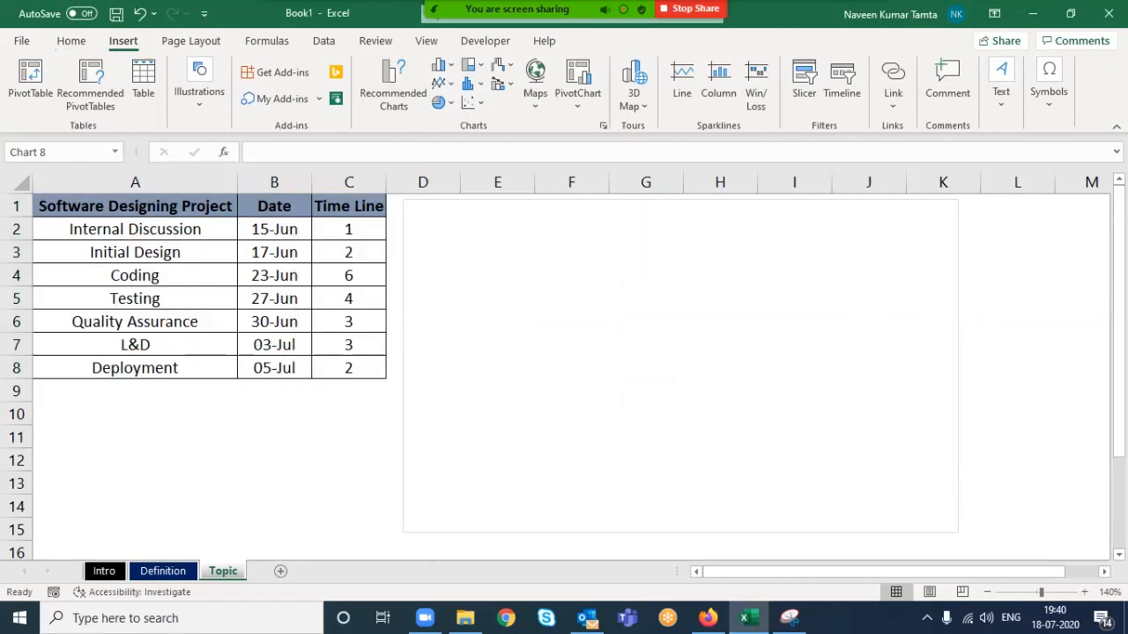
pyautogui.click(1018, 275)
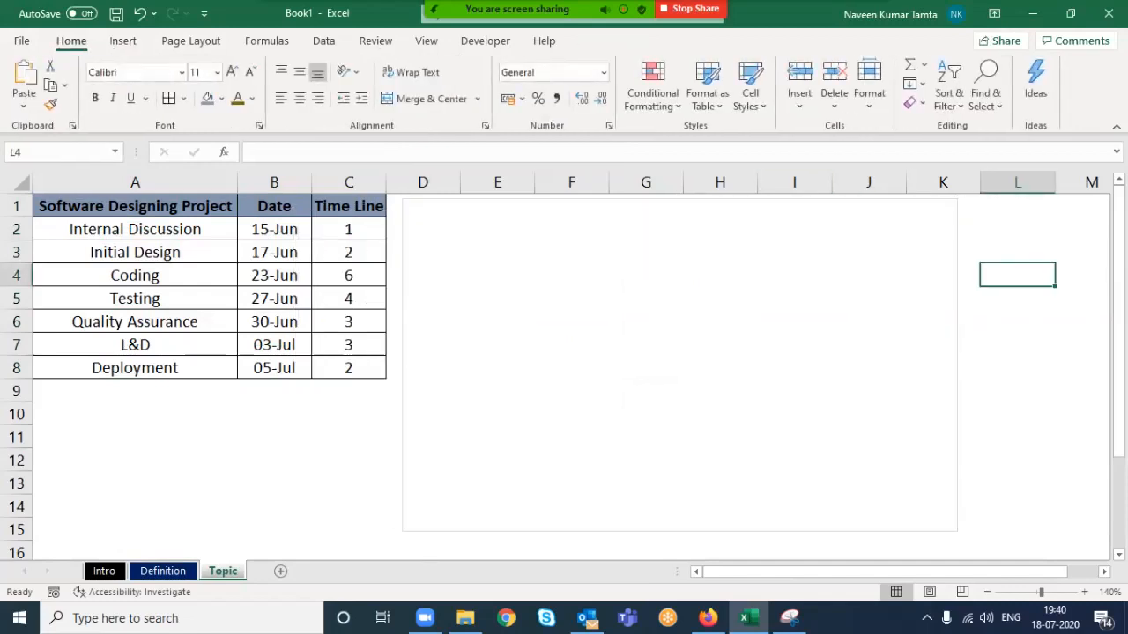
# Add a data series to the empty chart, named from the Date header in B1 with values B2:B8.
pyautogui.click(735, 289)
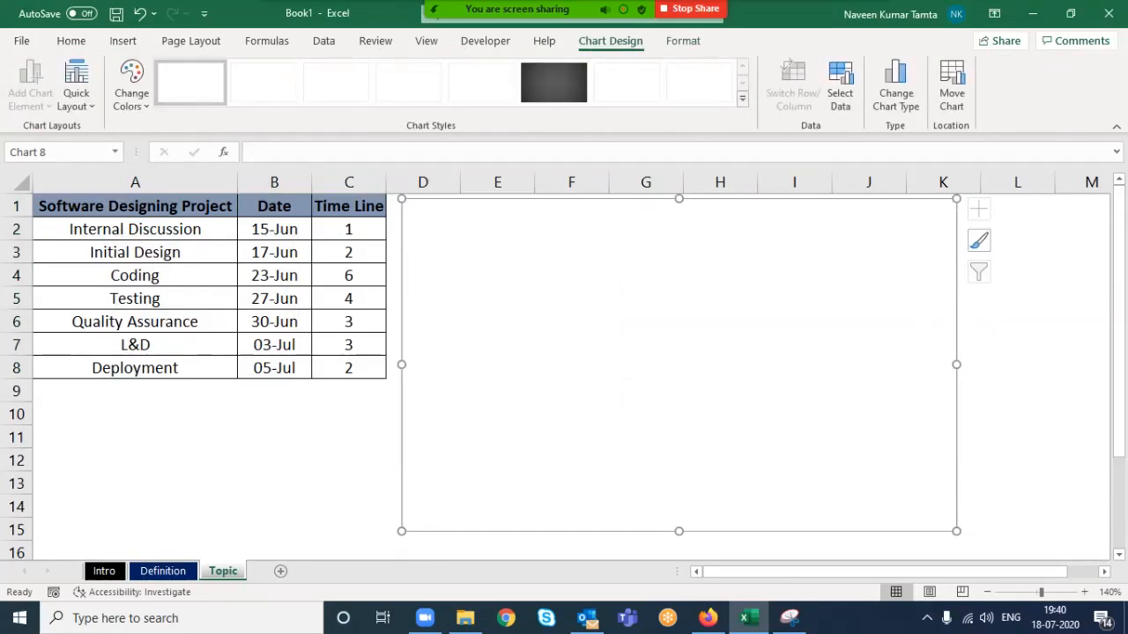
pyautogui.rightClick(710, 159)
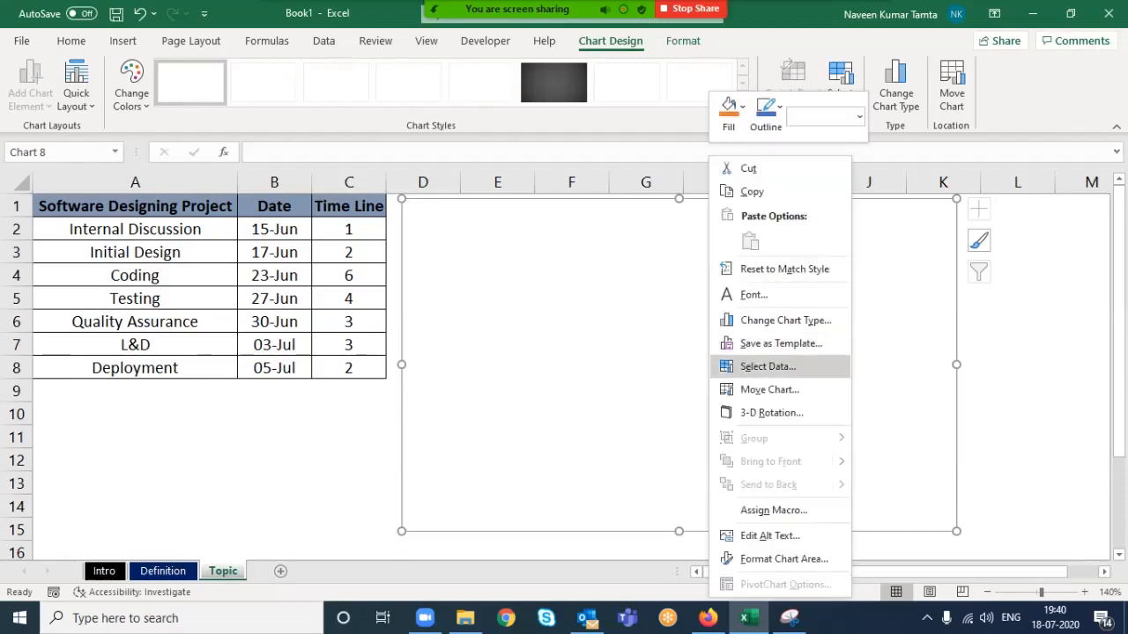
pyautogui.click(768, 367)
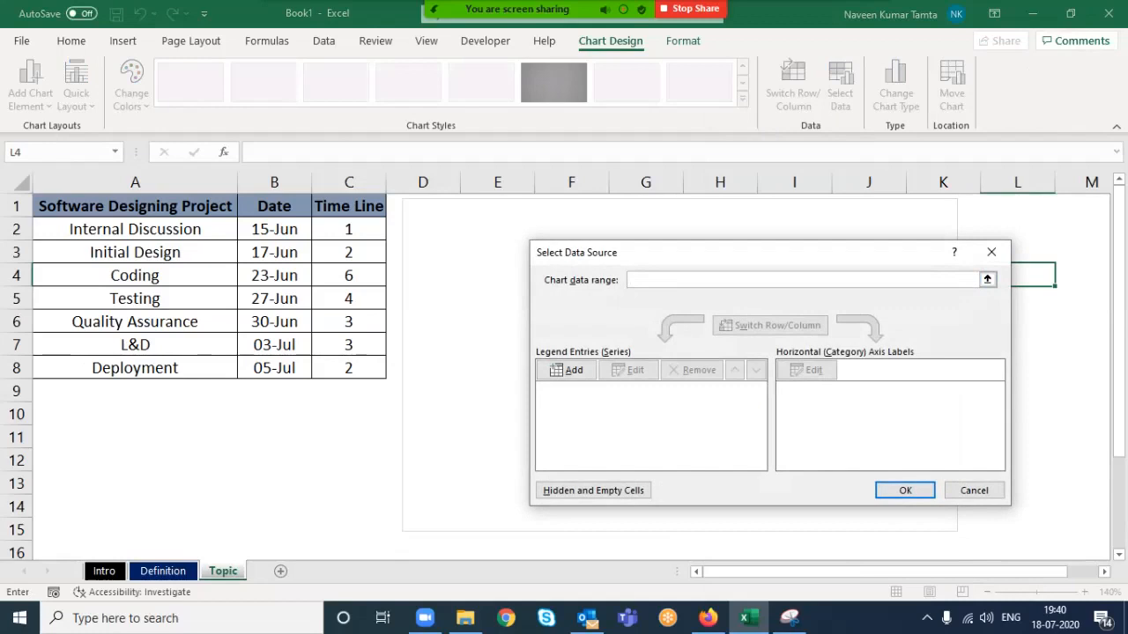
pyautogui.moveTo(730, 258); pyautogui.dragTo(728, 237)
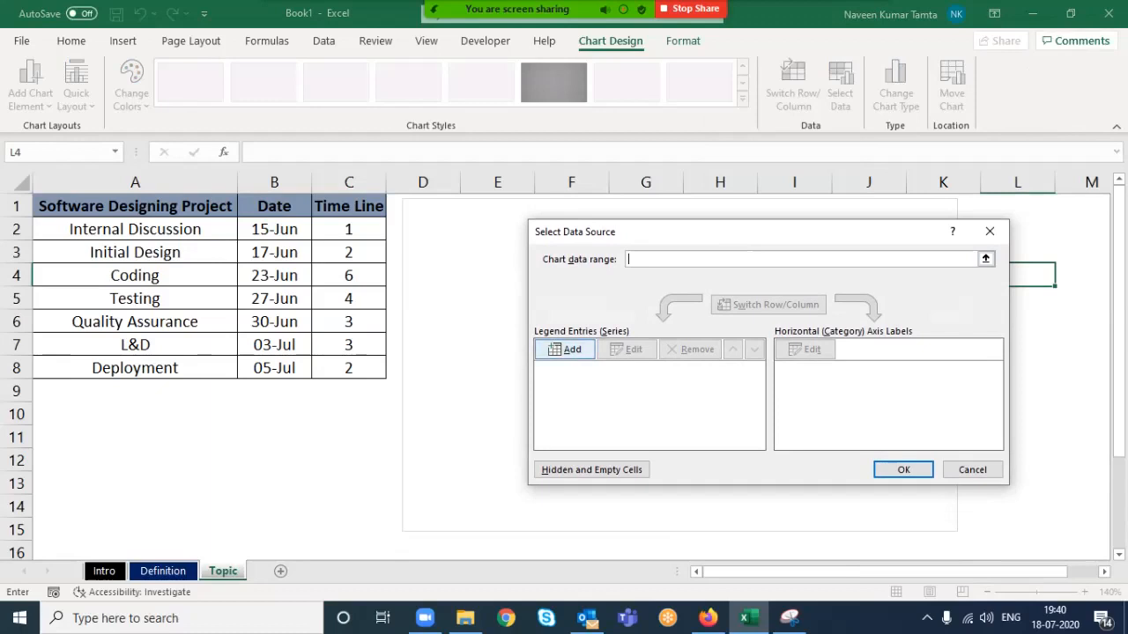
pyautogui.click(564, 349)
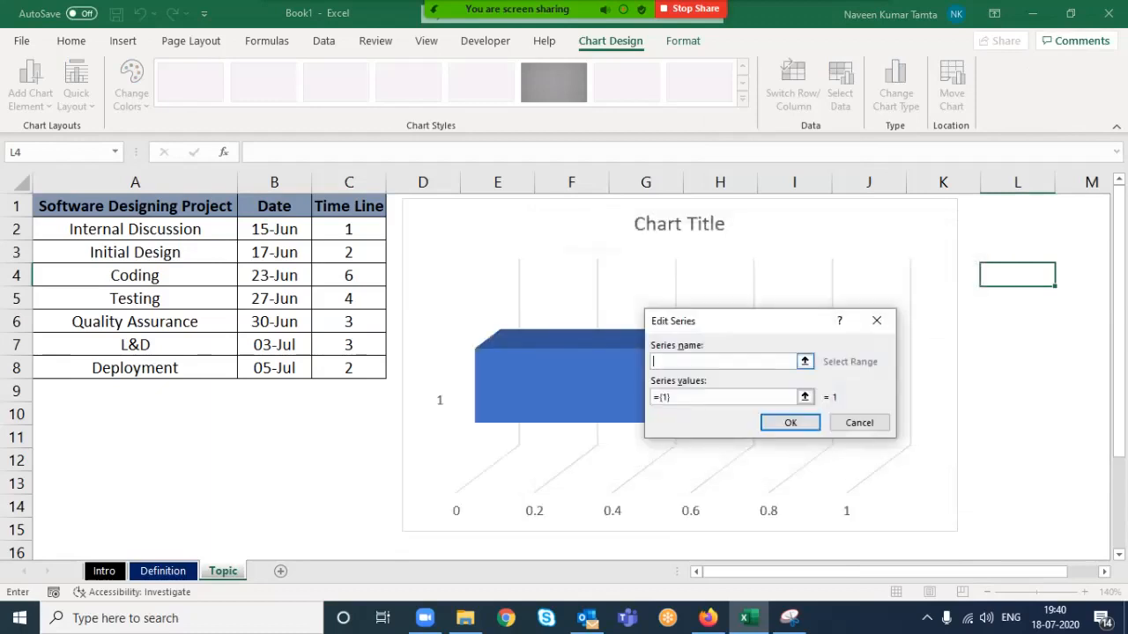
pyautogui.click(274, 206)
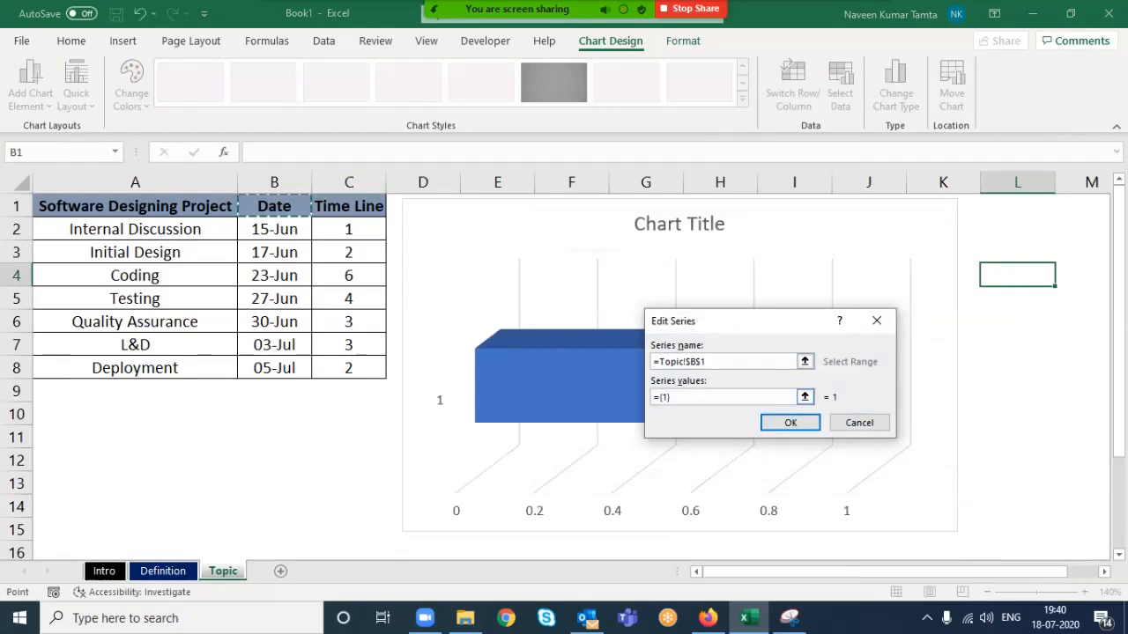
pyautogui.click(696, 398)
pyautogui.press('BackSpace')
pyautogui.press('BackSpace')
pyautogui.press('BackSpace')
pyautogui.press('BackSpace')
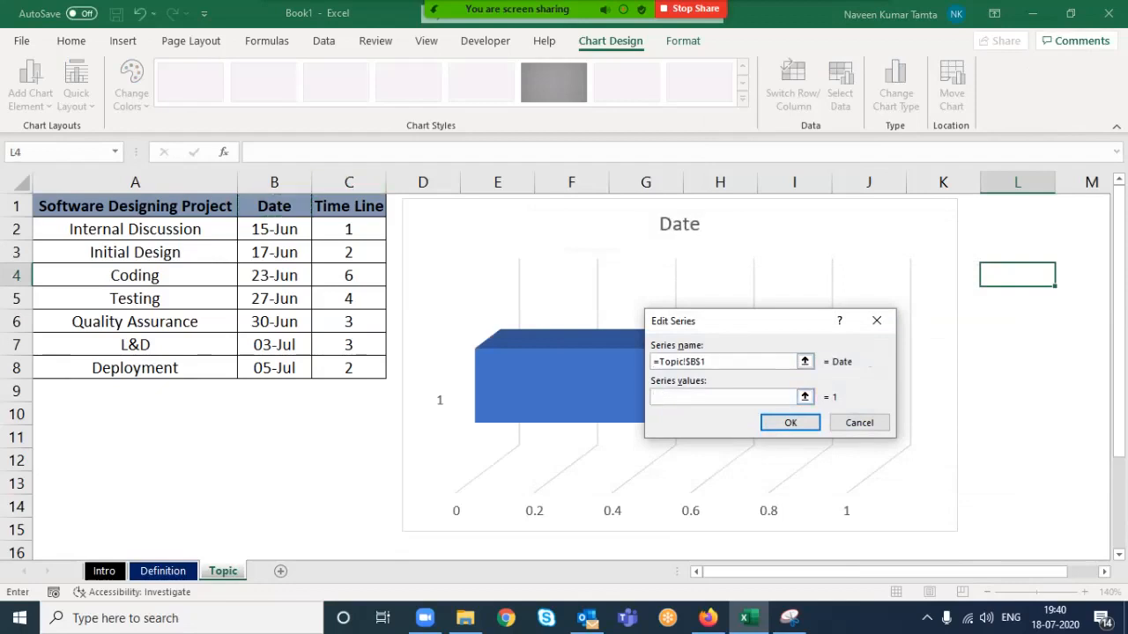
pyautogui.moveTo(274, 229); pyautogui.dragTo(274, 367)
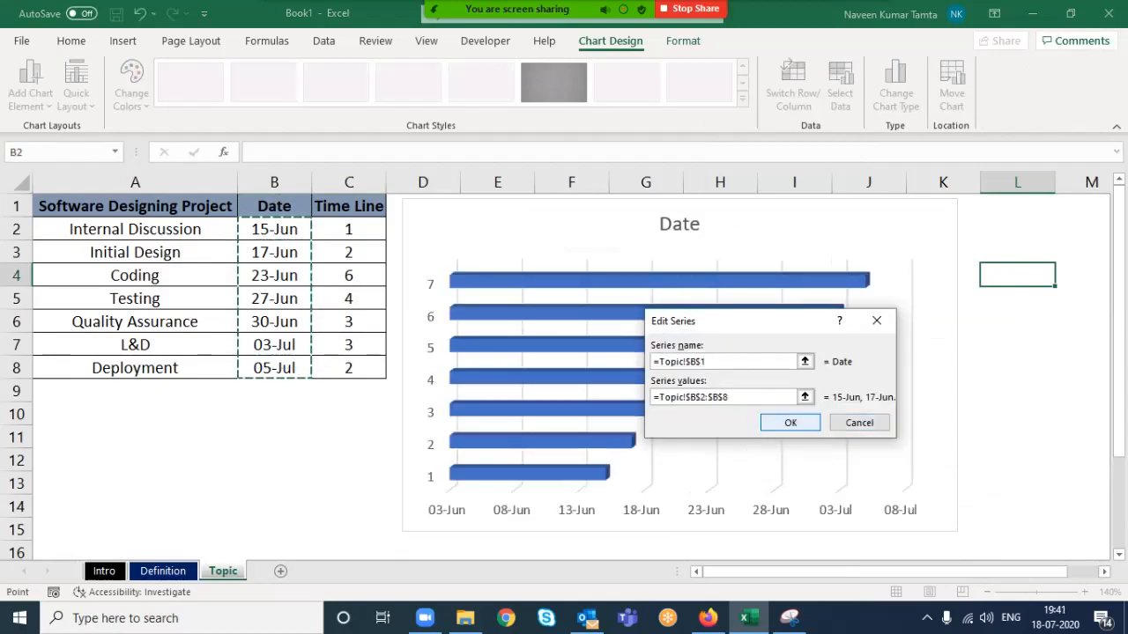
pyautogui.click(790, 423)
# Add a second chart series named from the Time Line header in C1, with values C2:C8.
pyautogui.click(565, 350)
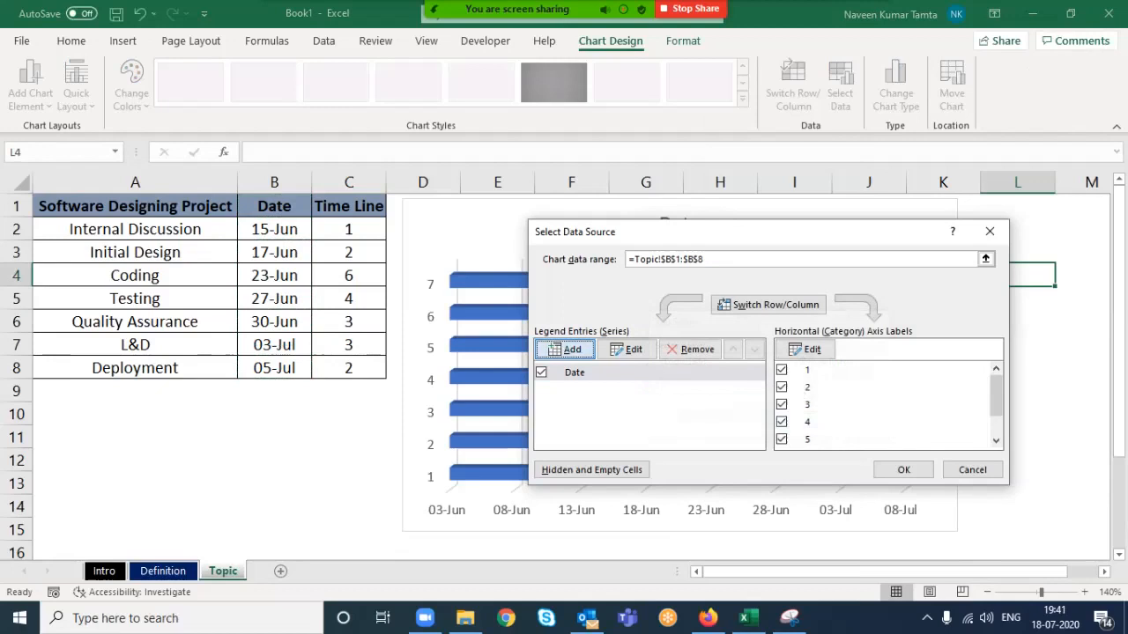
pyautogui.click(349, 206)
pyautogui.click(683, 397)
pyautogui.press('BackSpace')
pyautogui.press('BackSpace')
pyautogui.press('BackSpace')
pyautogui.press('BackSpace')
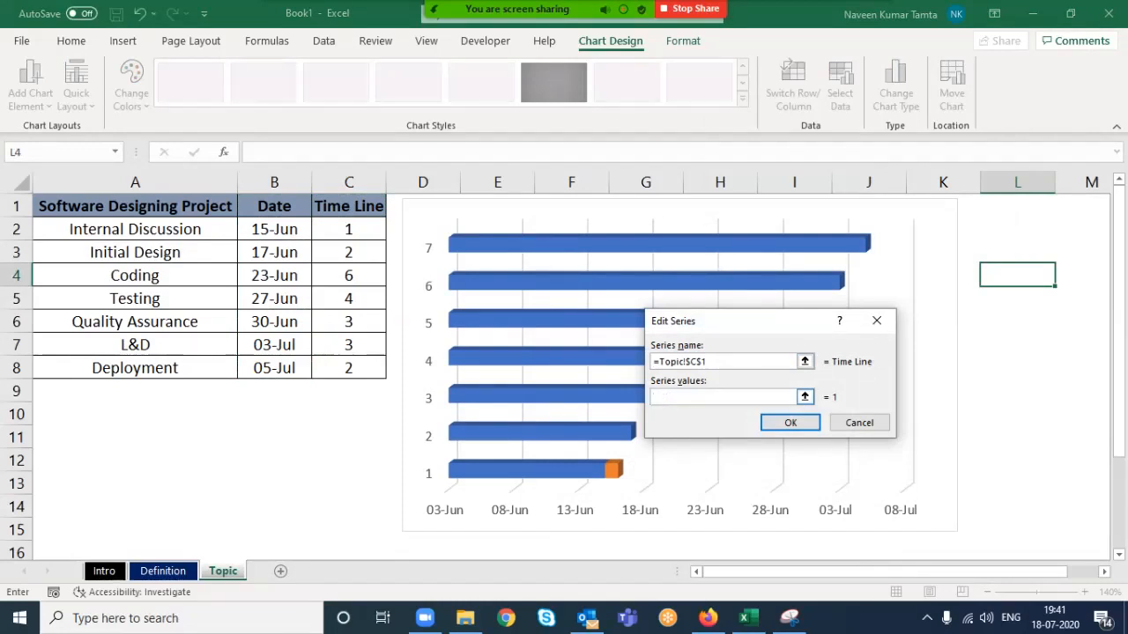
pyautogui.moveTo(348, 229); pyautogui.dragTo(357, 368)
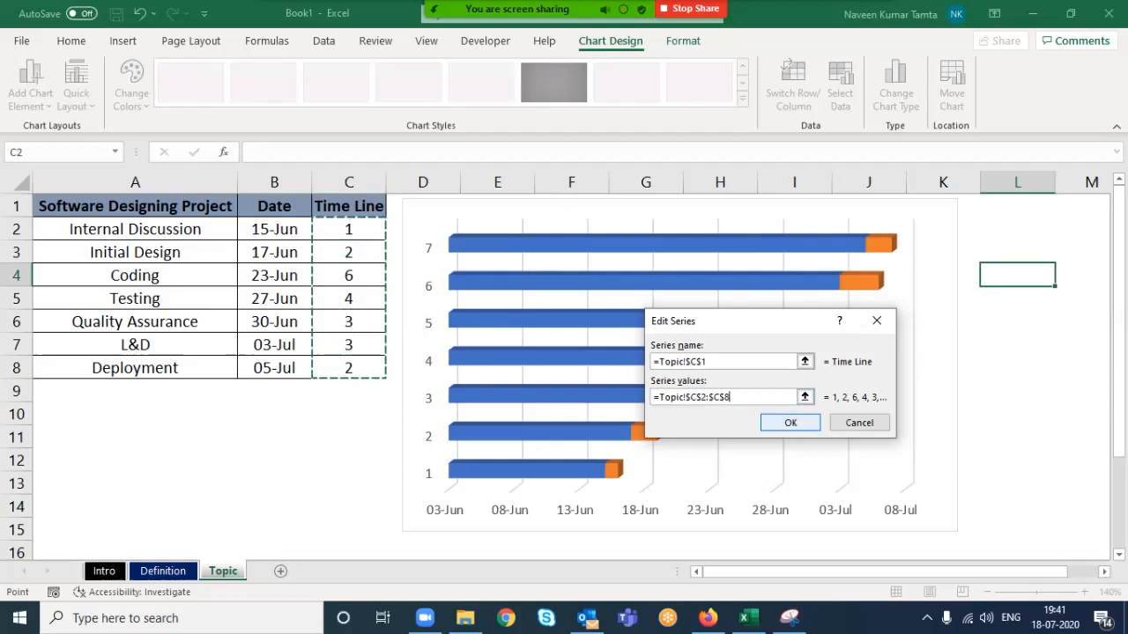
pyautogui.click(790, 423)
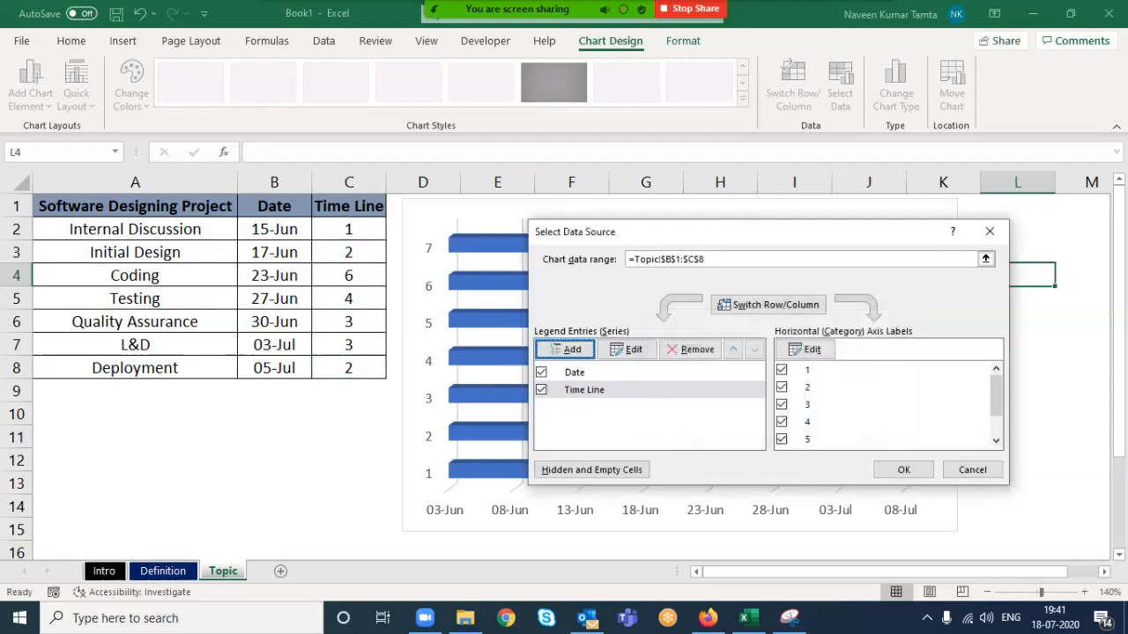
# Set the chart's category axis labels to the project task names in A2:A8 and apply the data source.
pyautogui.moveTo(660, 235); pyautogui.dragTo(675, 157)
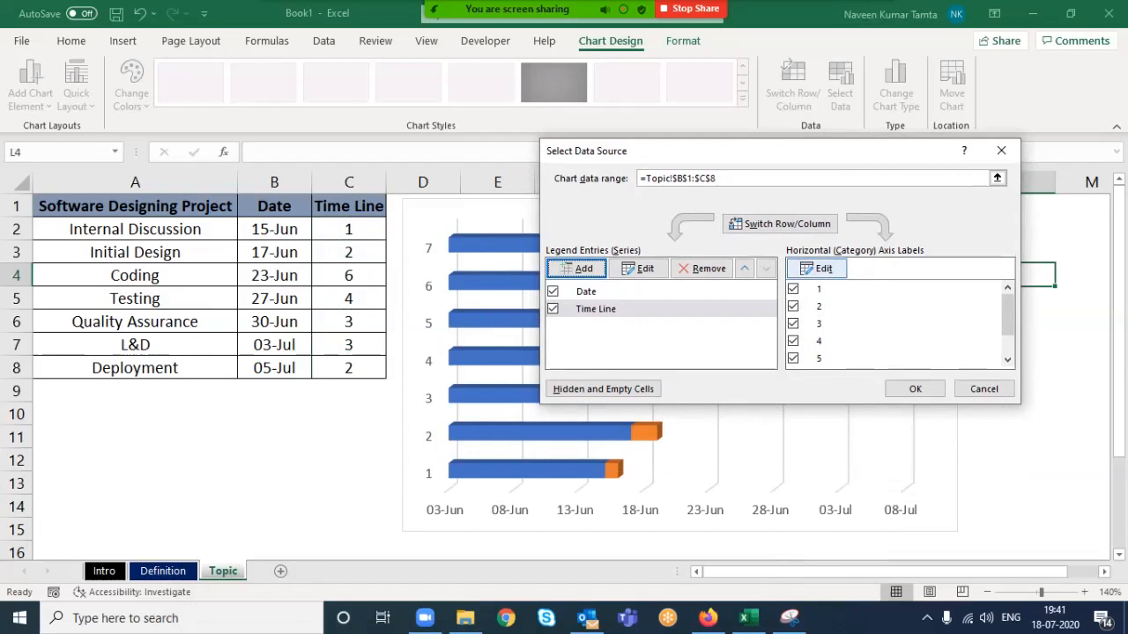
pyautogui.click(816, 269)
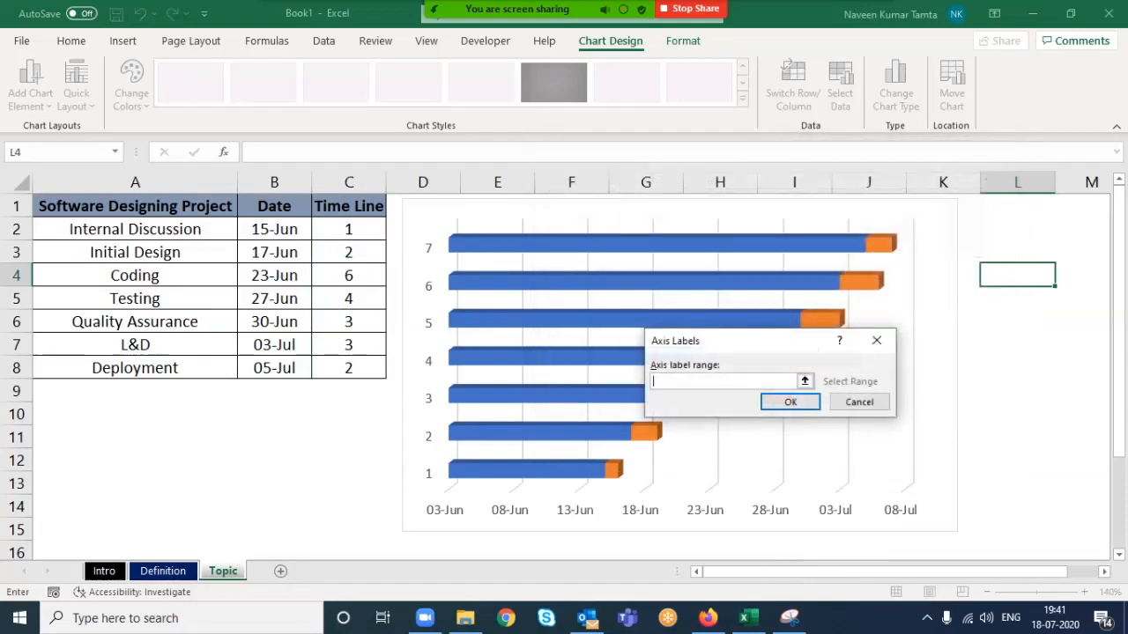
pyautogui.moveTo(135, 231); pyautogui.dragTo(141, 373)
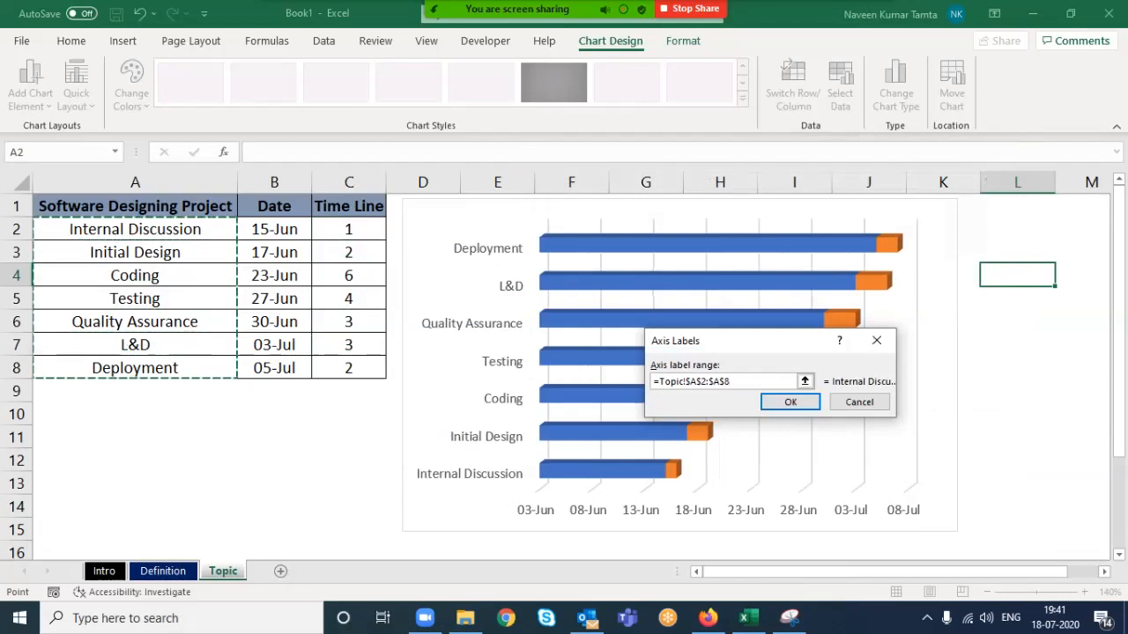
pyautogui.press('Return')
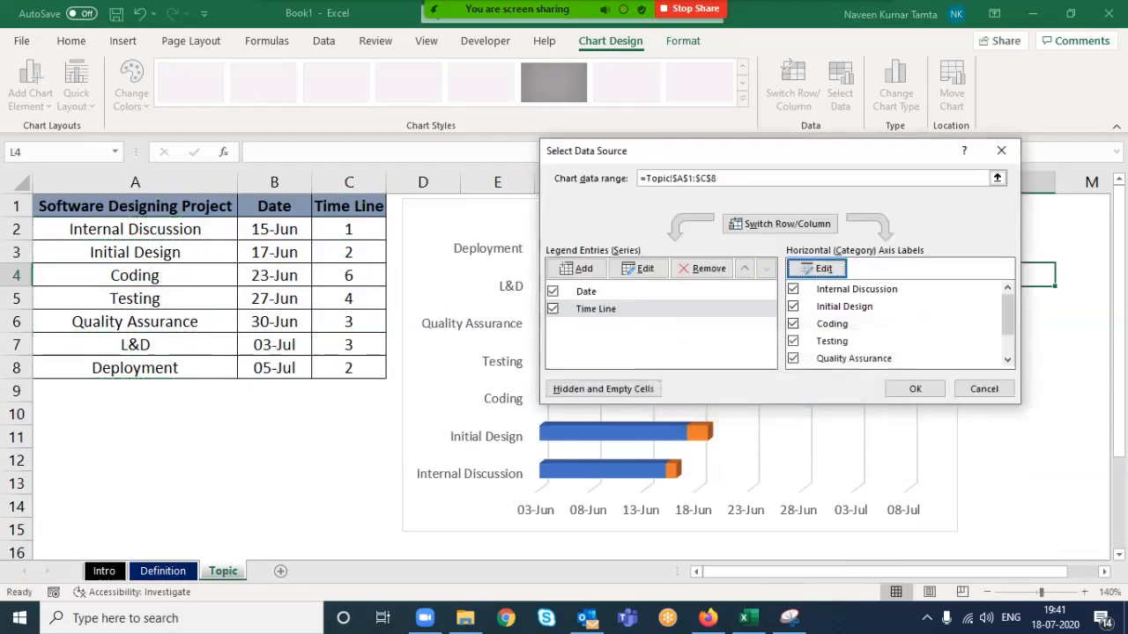
pyautogui.click(914, 389)
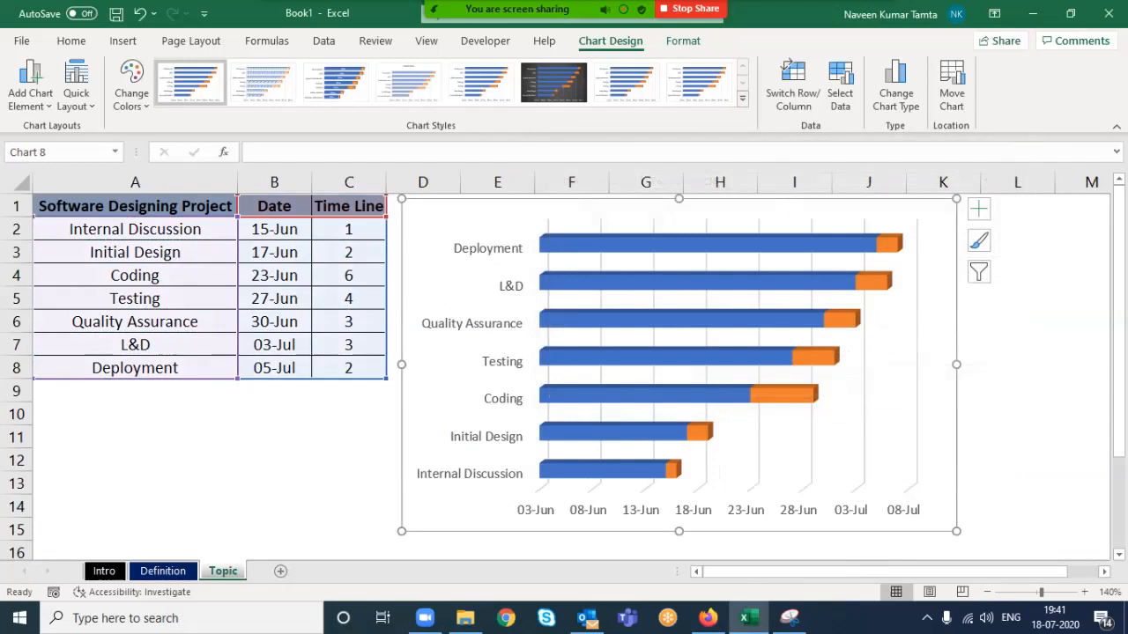
# Show the categories of the chart's vertical axis in reverse order.
pyautogui.moveTo(616, 428)
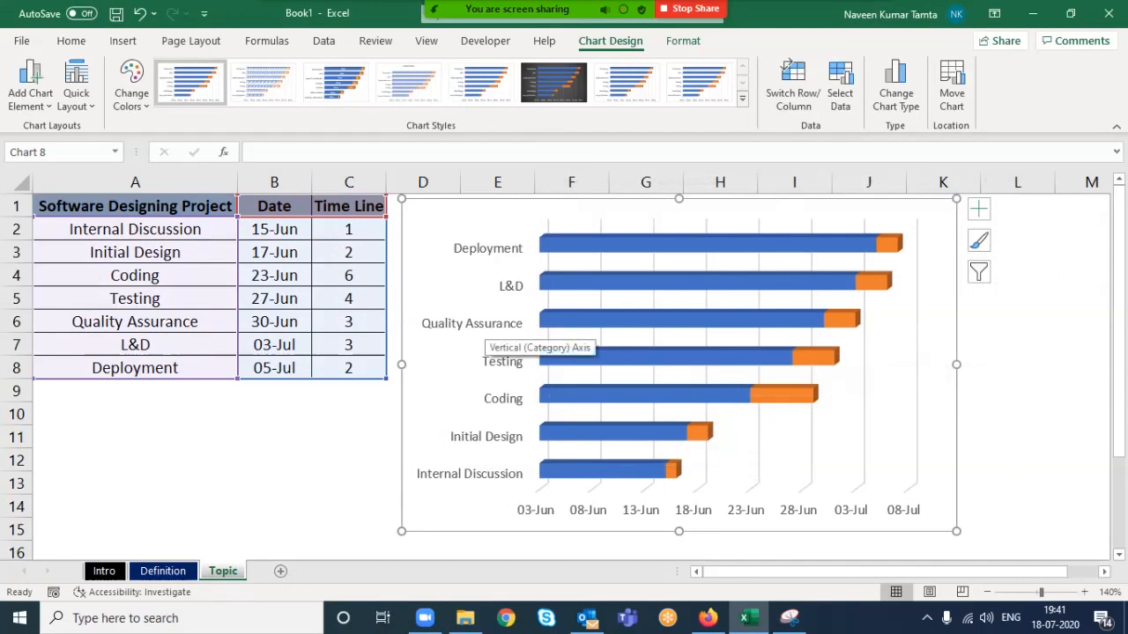
pyautogui.click(495, 340)
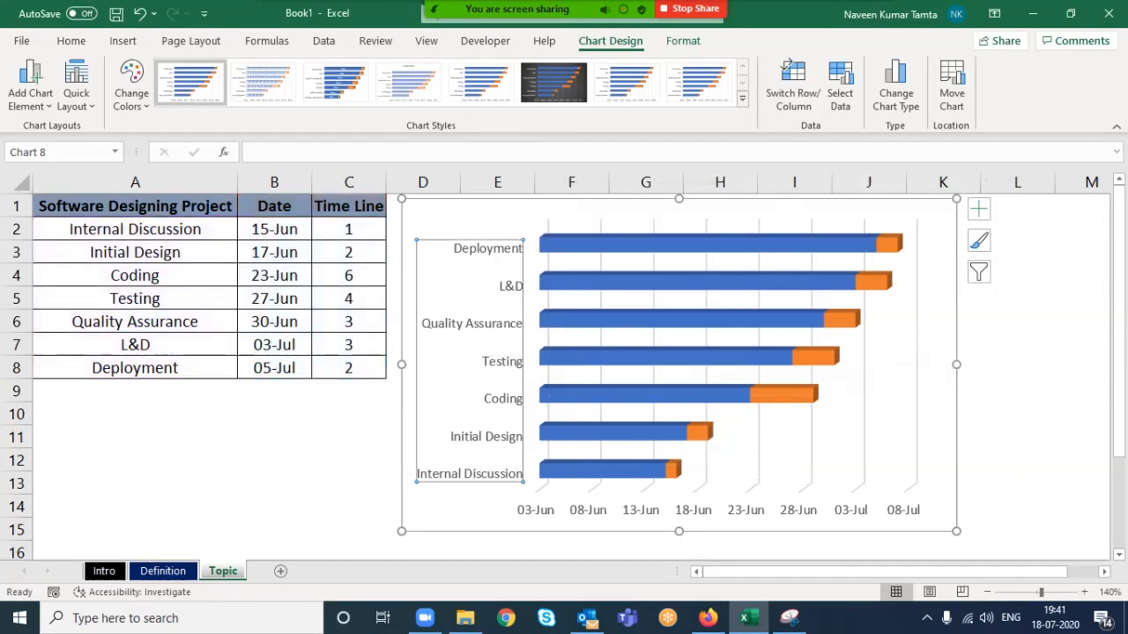
pyautogui.rightClick(502, 291)
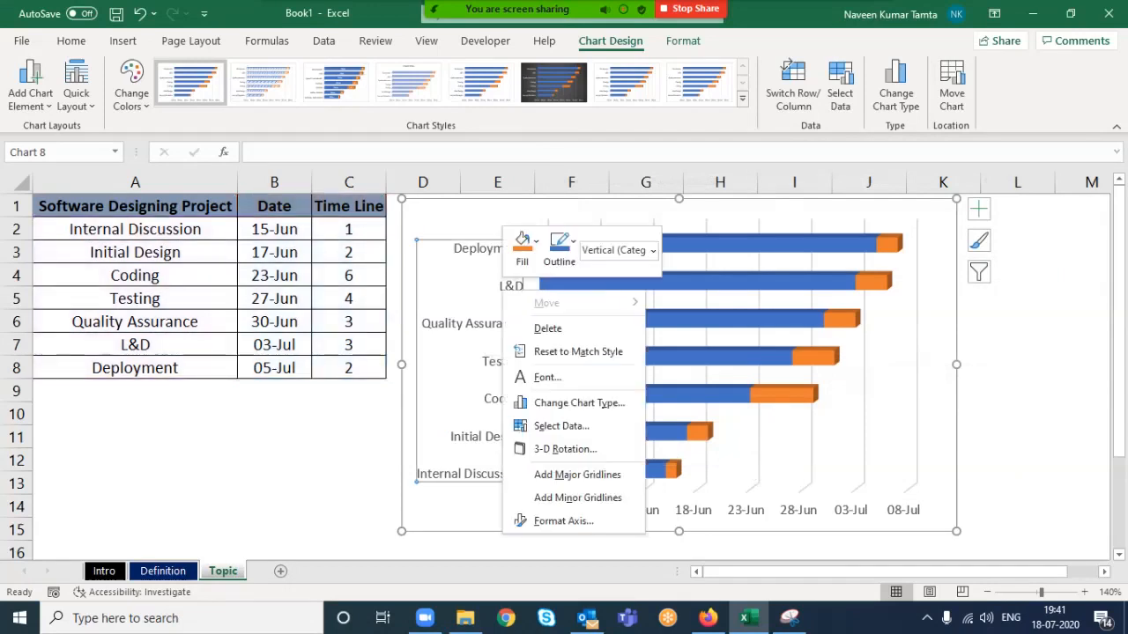
pyautogui.click(521, 523)
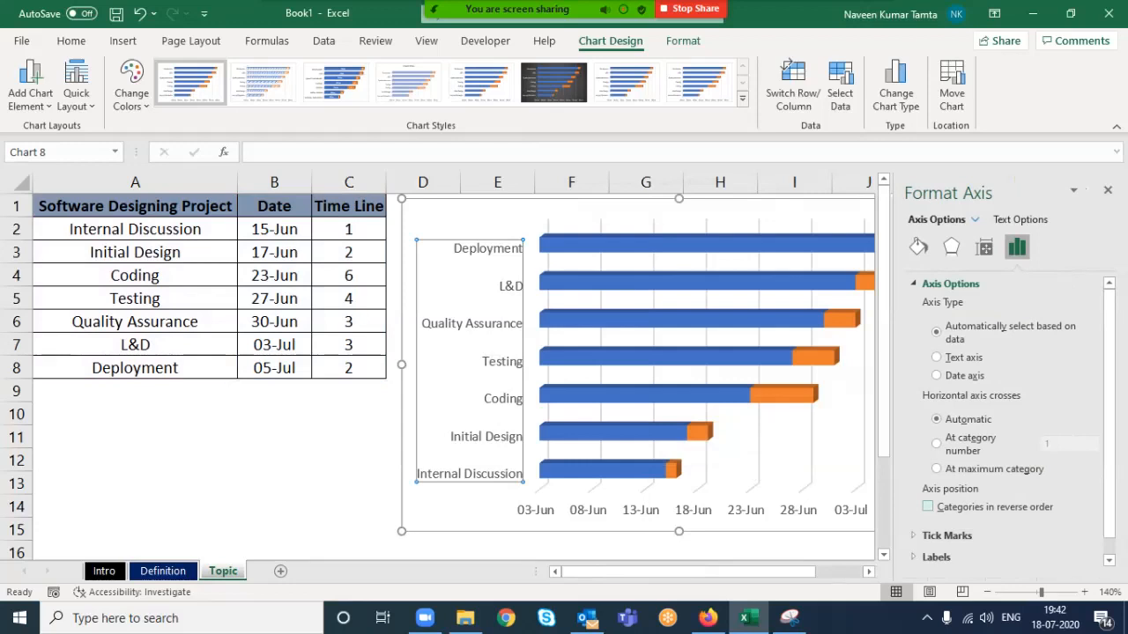
pyautogui.click(927, 506)
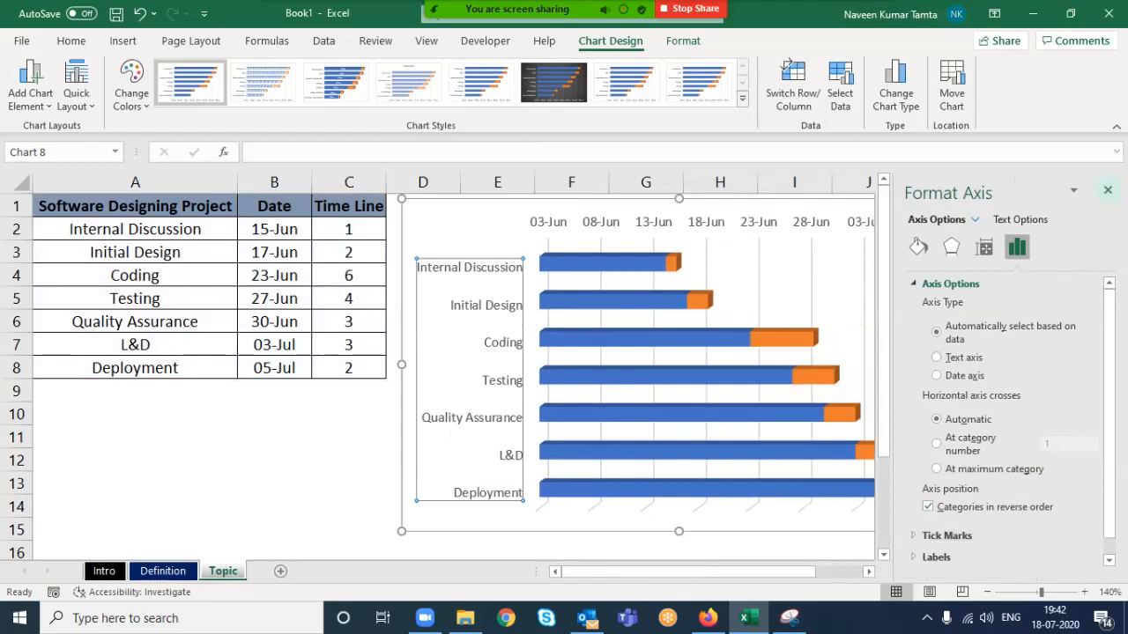
pyautogui.click(1107, 191)
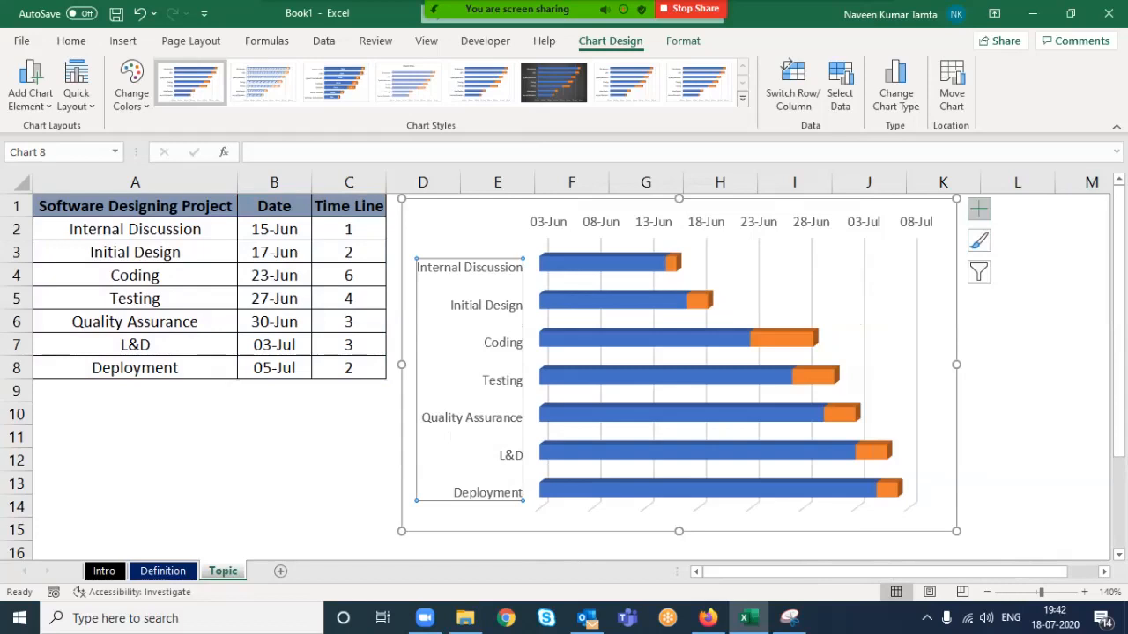
pyautogui.click(1018, 299)
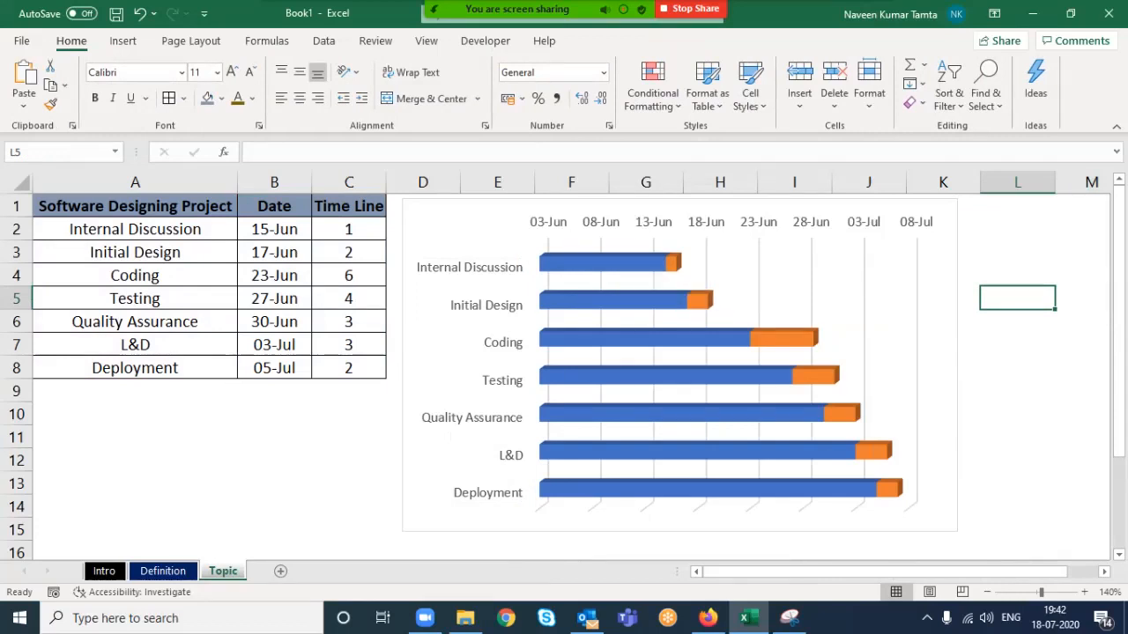
# Set the Date series bars to No fill so only the Time Line bars show.
pyautogui.click(639, 263)
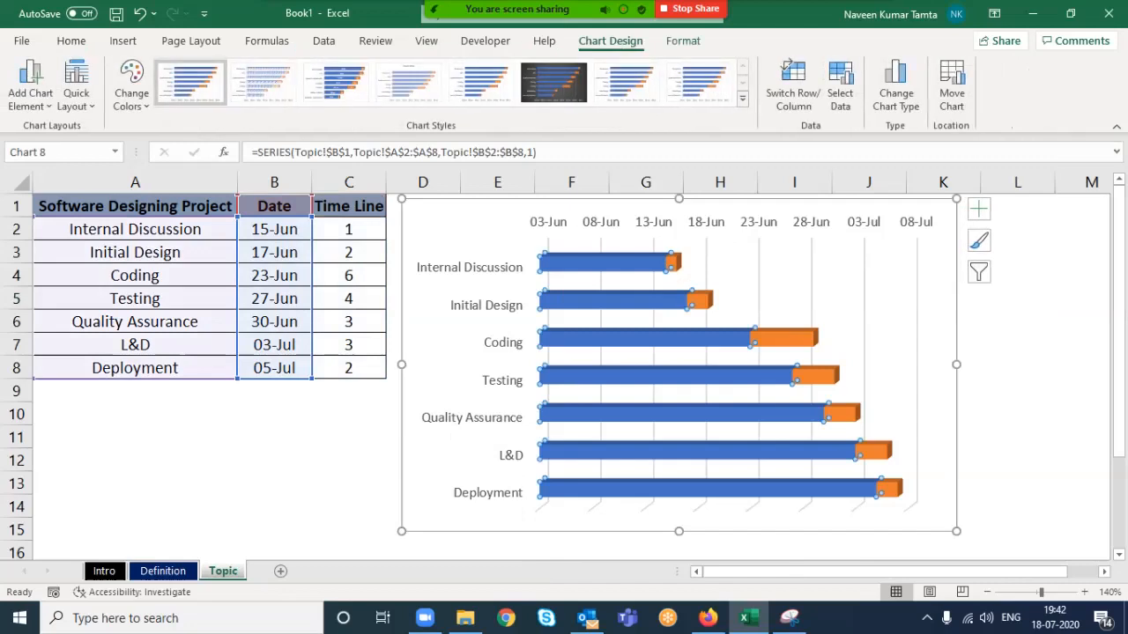
pyautogui.rightClick(565, 260)
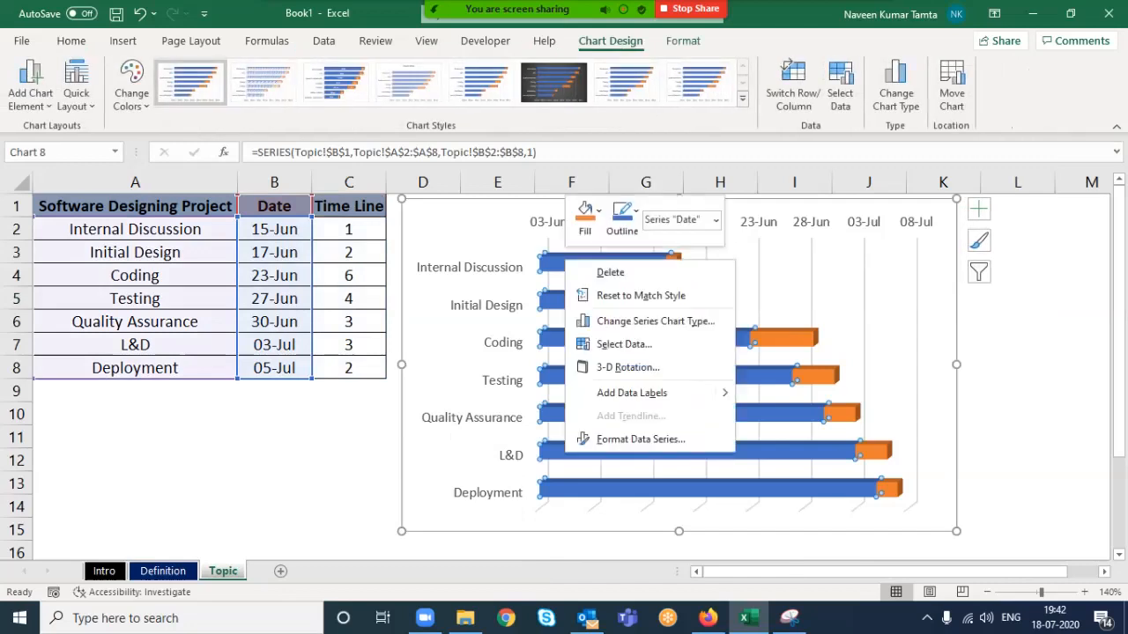
pyautogui.click(640, 439)
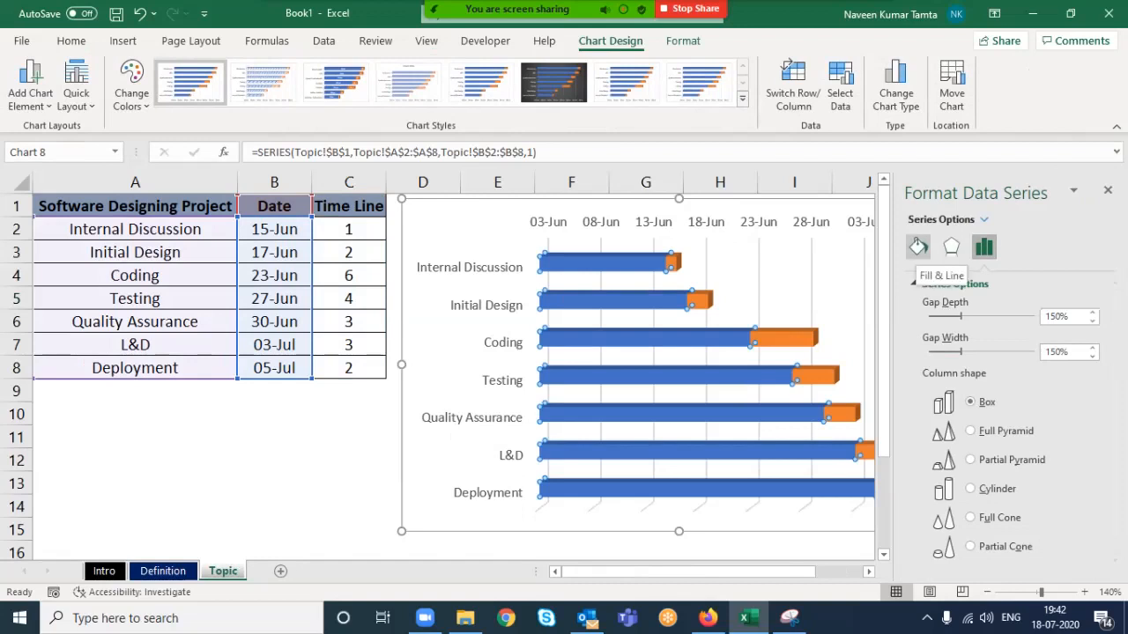
pyautogui.click(918, 248)
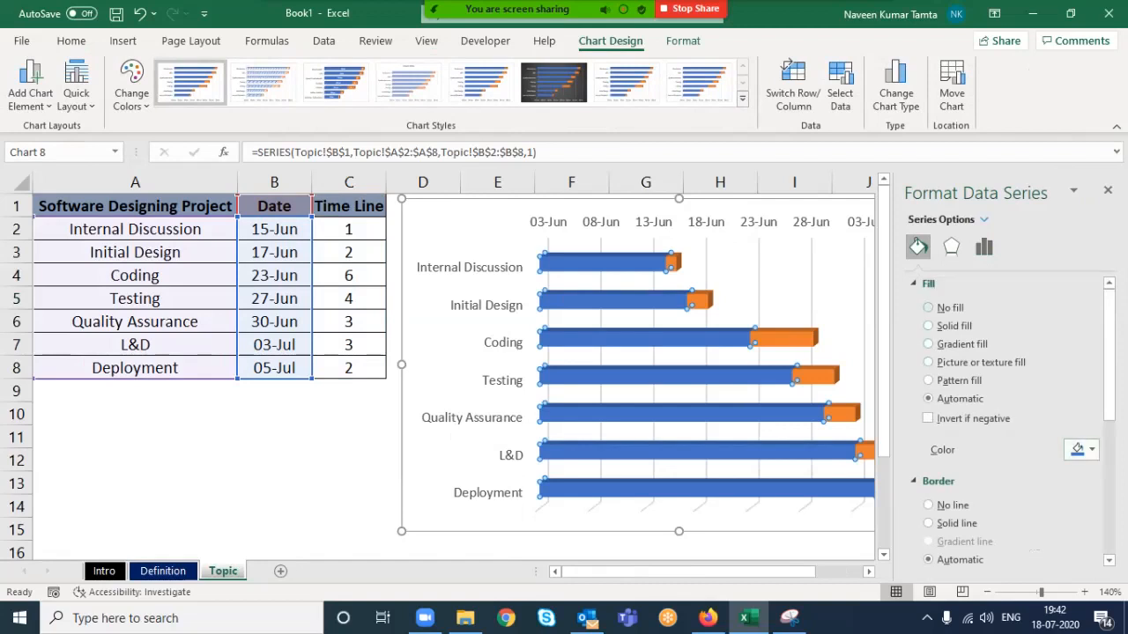
pyautogui.click(927, 308)
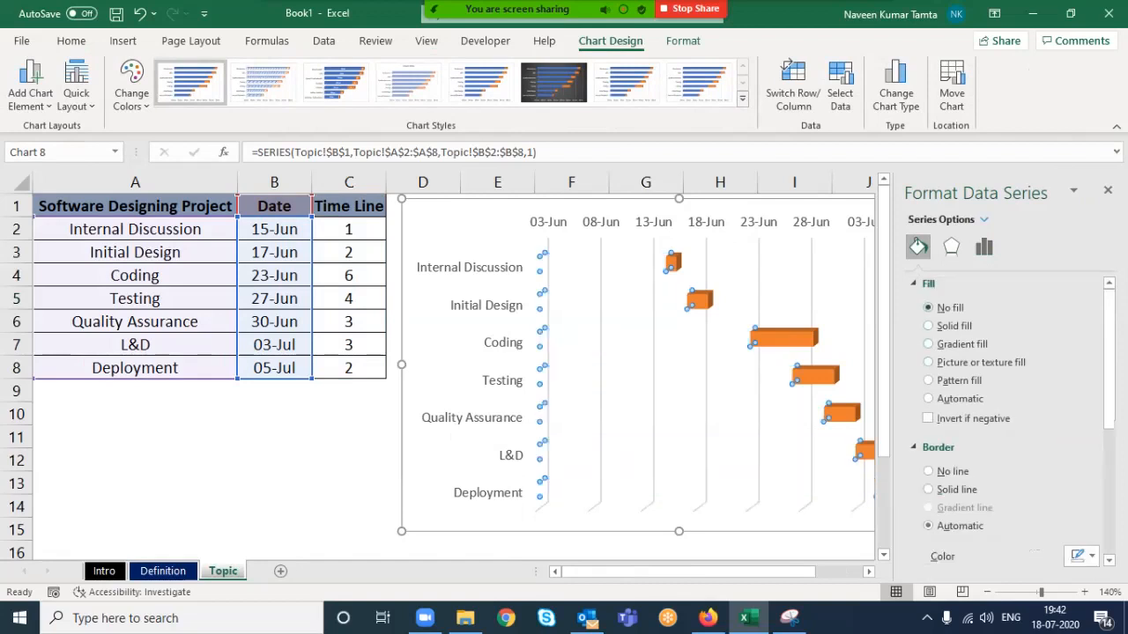
pyautogui.click(1107, 190)
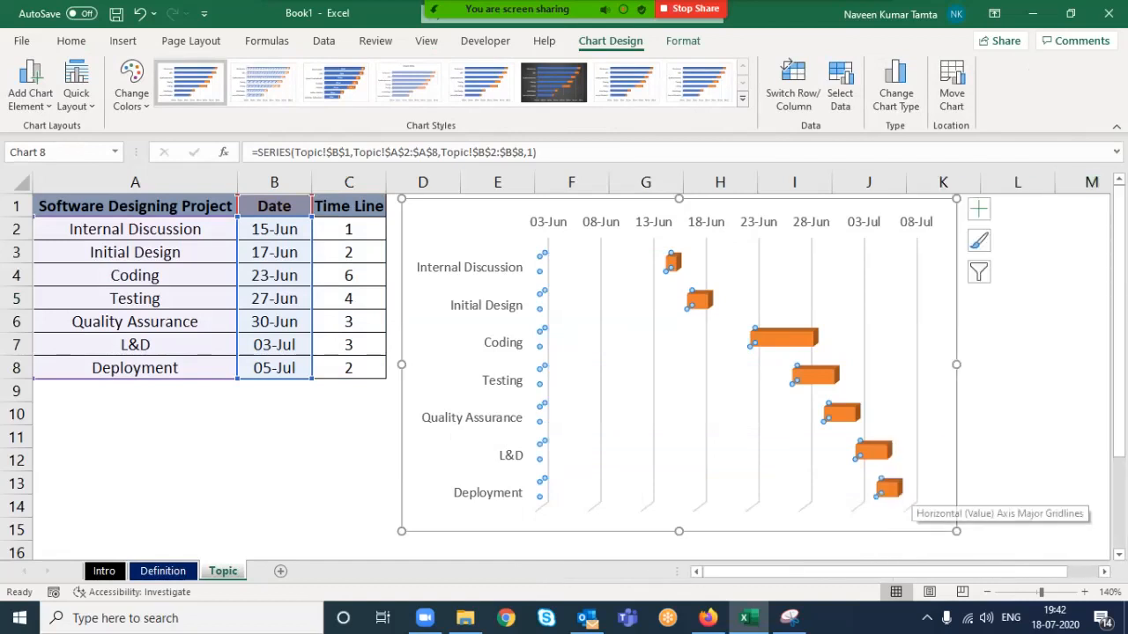
pyautogui.click(1017, 413)
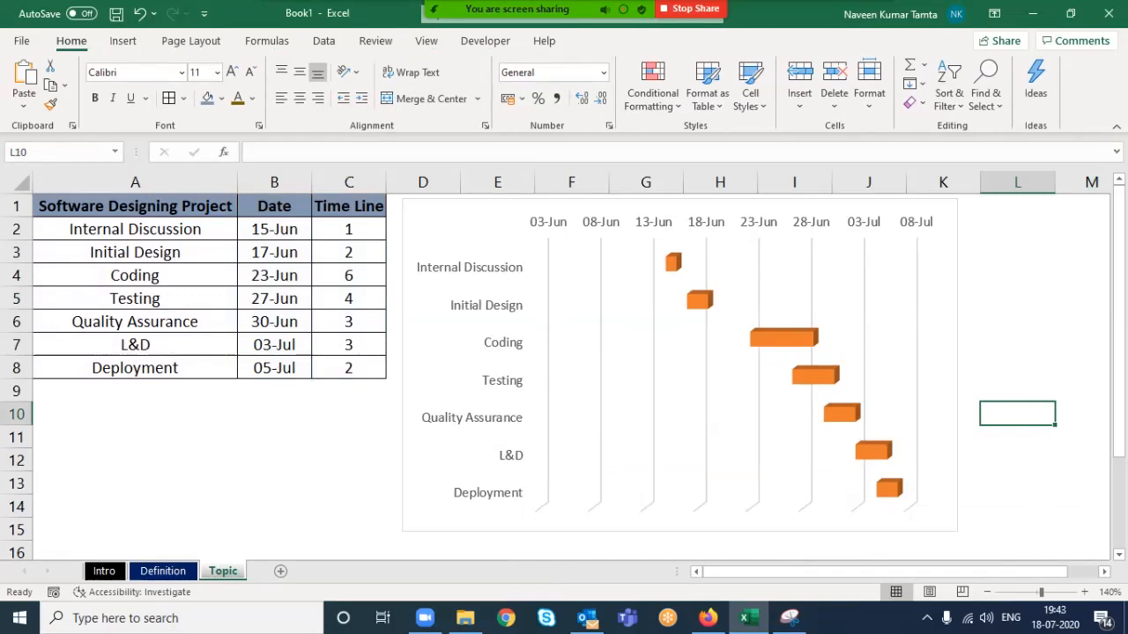
# Apply the quick layout Layout 5, with chart title and data table, to the chart.
pyautogui.click(935, 352)
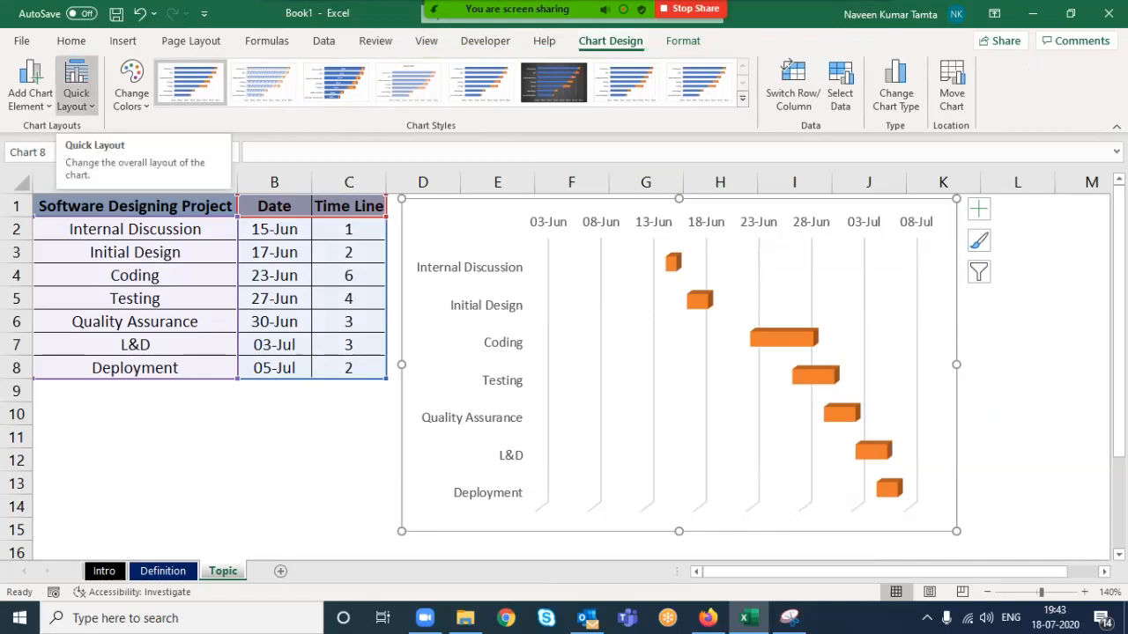
pyautogui.click(76, 86)
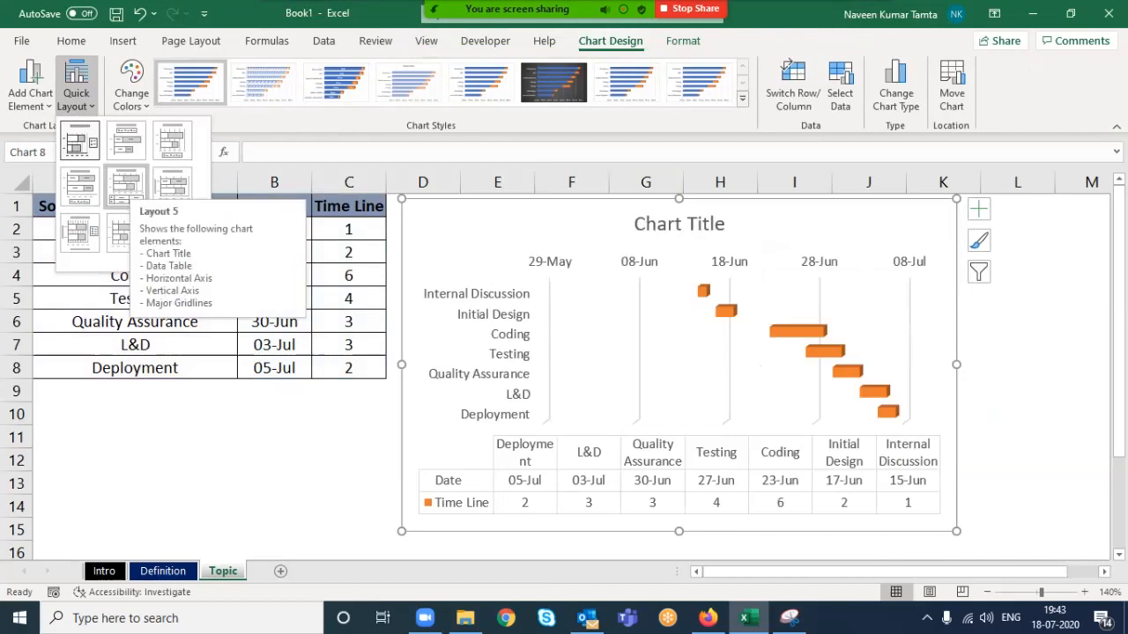
pyautogui.click(126, 185)
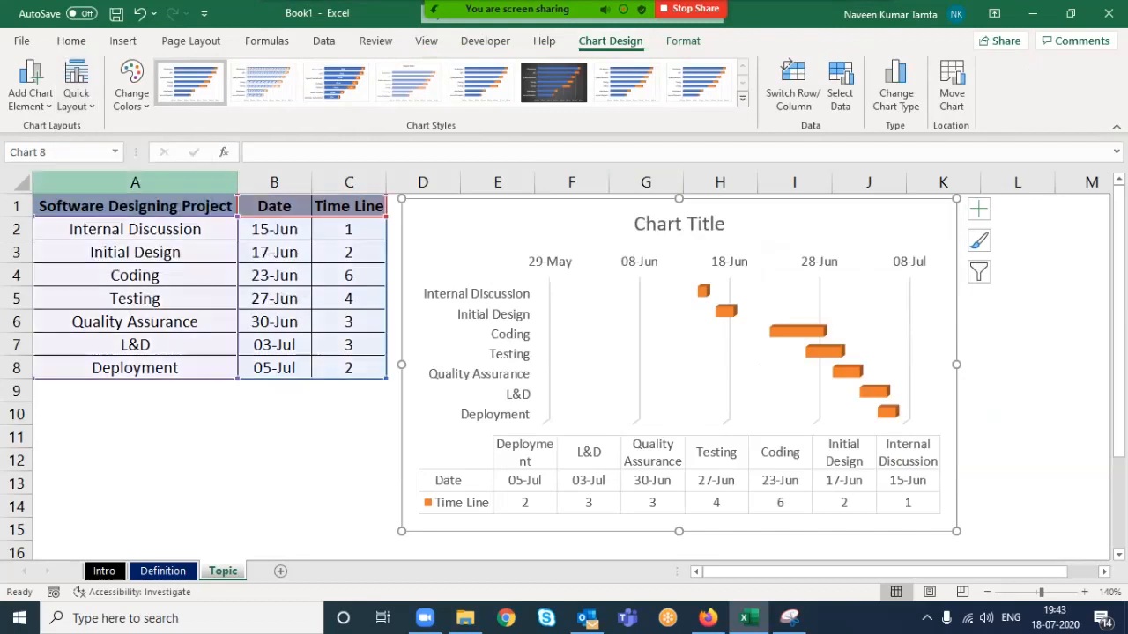
# Widen the chart across column L and remove its gridlines.
pyautogui.moveTo(956, 363); pyautogui.dragTo(1031, 364)
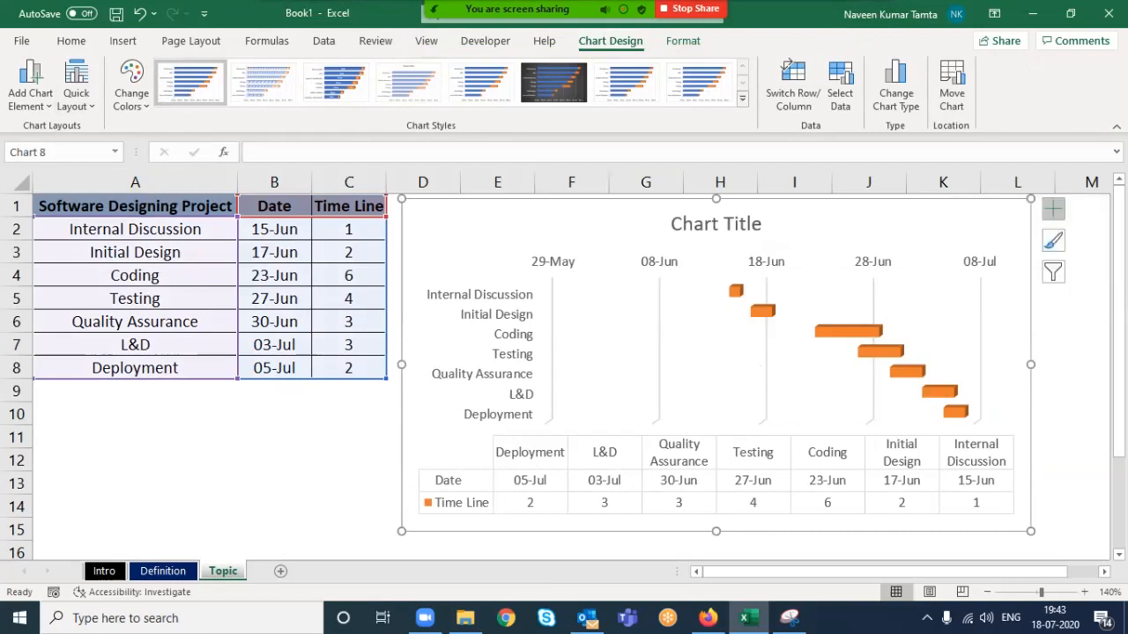
pyautogui.click(1053, 209)
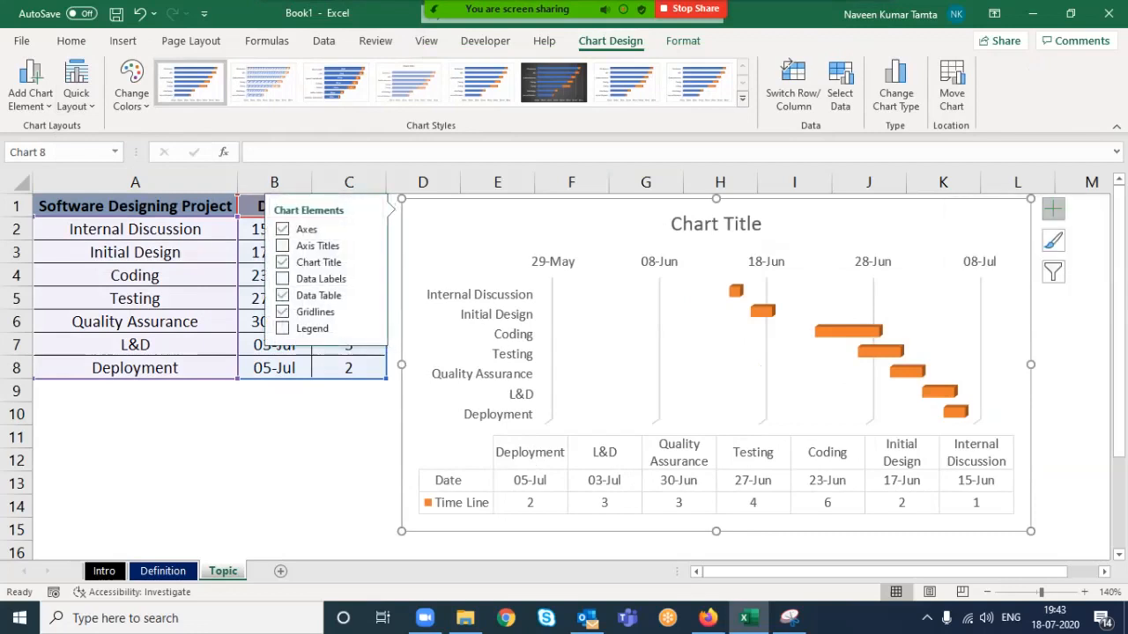
pyautogui.click(281, 312)
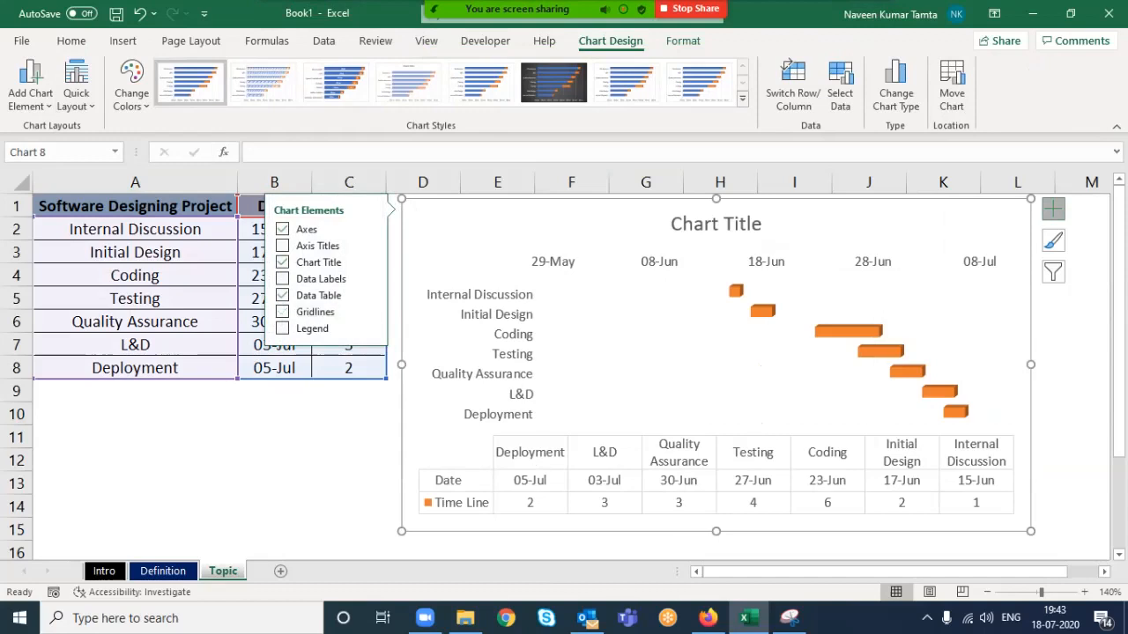
# Replace the chart's placeholder title with "Gantt Chart".
pyautogui.click(715, 224)
pyautogui.click(761, 224)
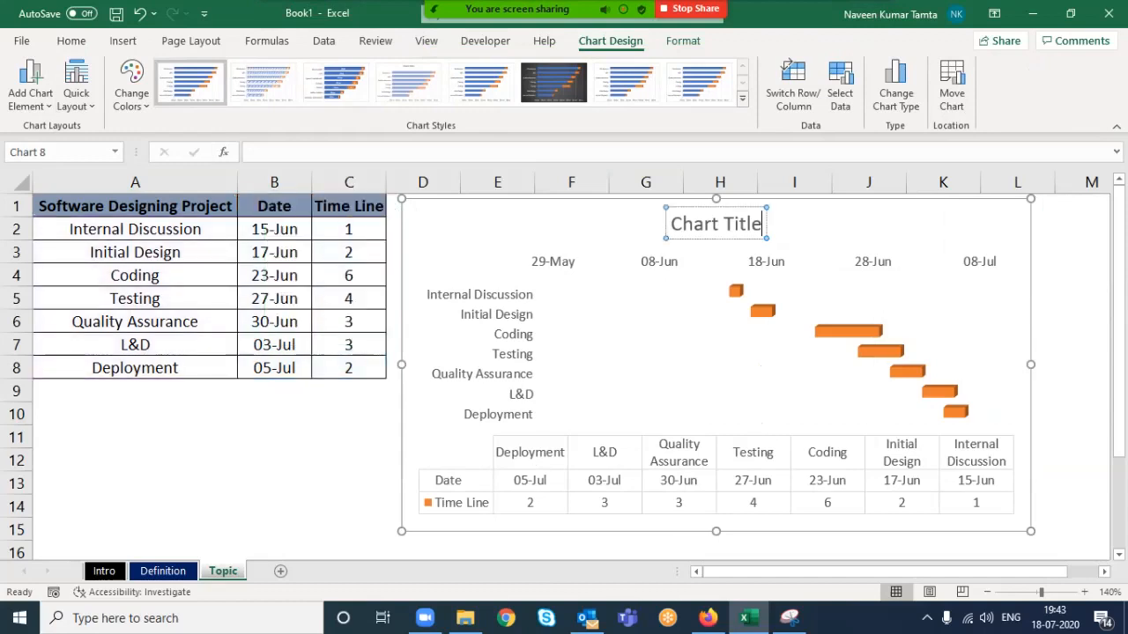
pyautogui.hotkey('ctrl', 'shift', 'Left')
pyautogui.hotkey('ctrl', 'shift', 'Left')
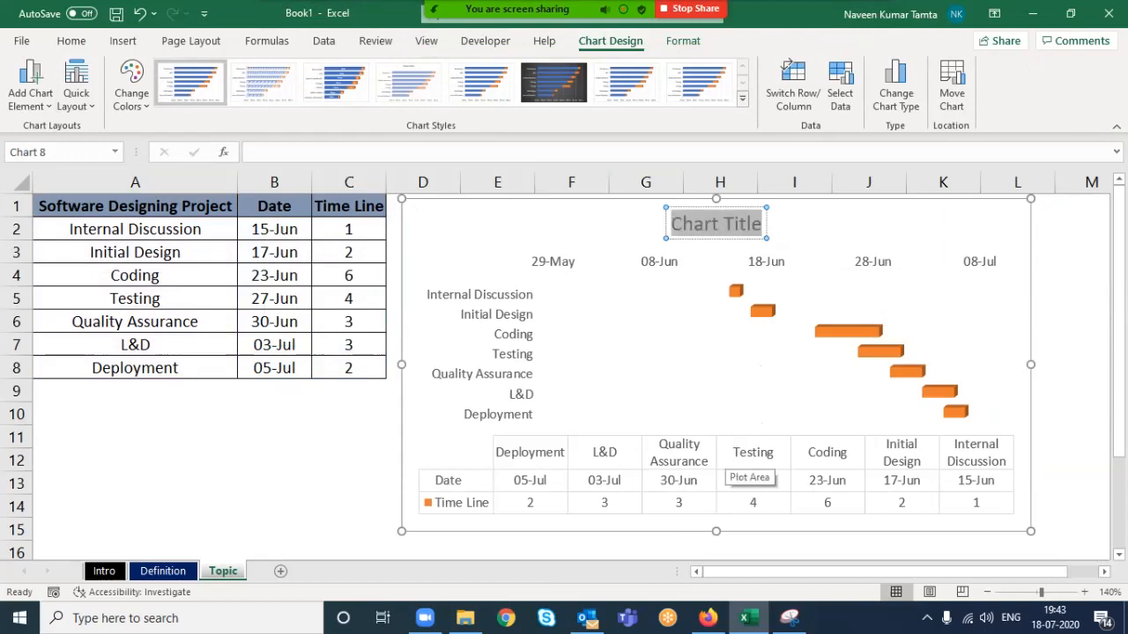
pyautogui.press('BackSpace')
pyautogui.write('Gantt')
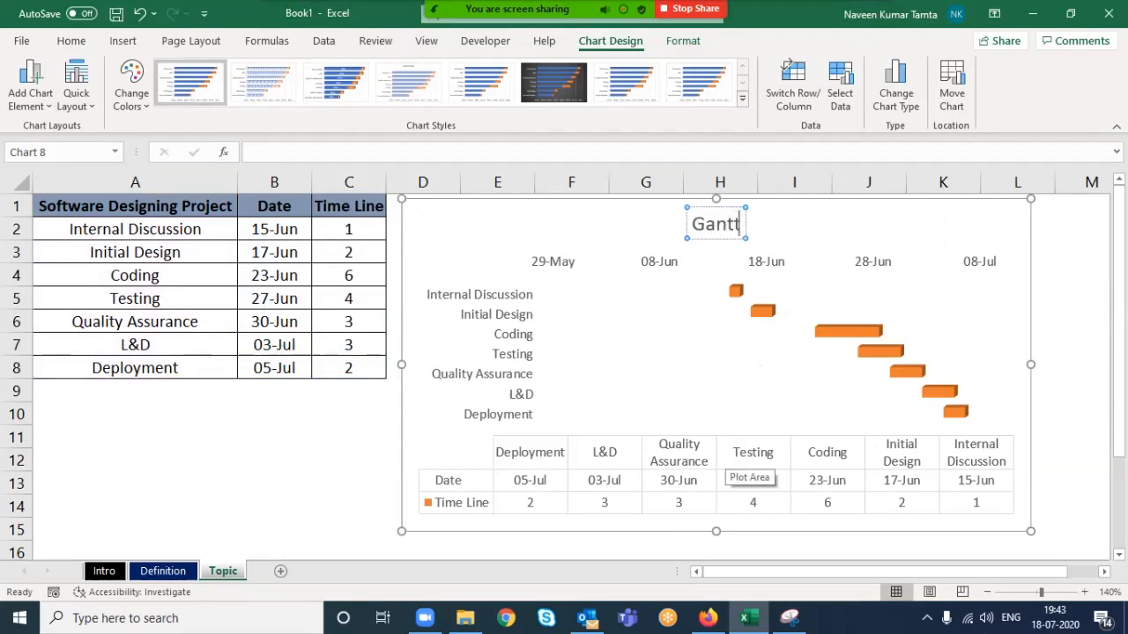
pyautogui.write(' Chart')
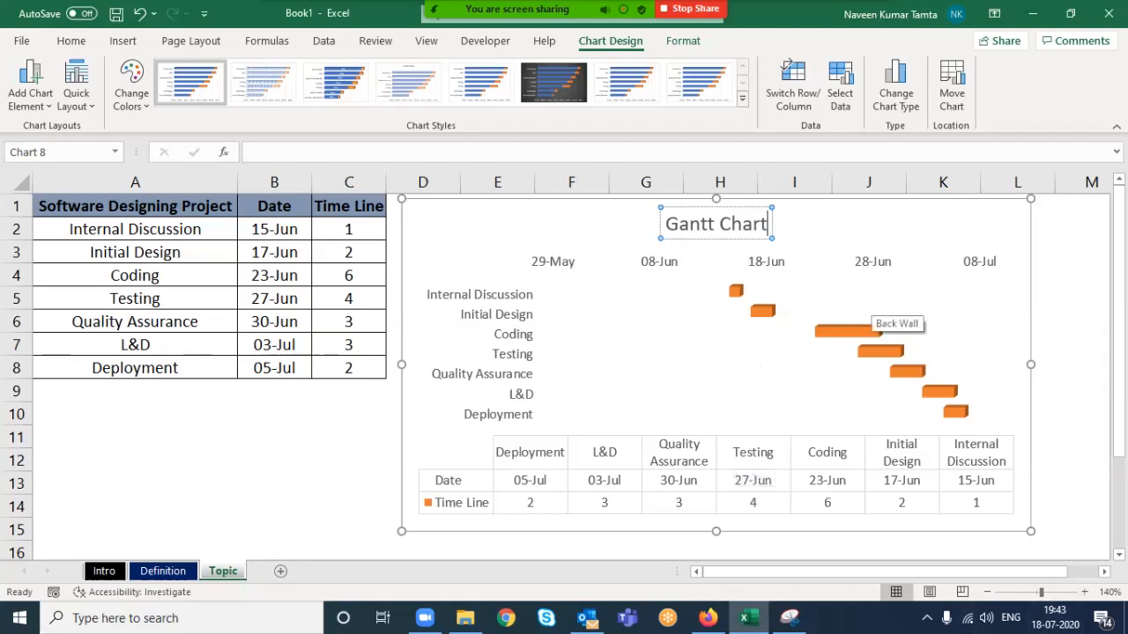
pyautogui.click(875, 319)
pyautogui.click(884, 227)
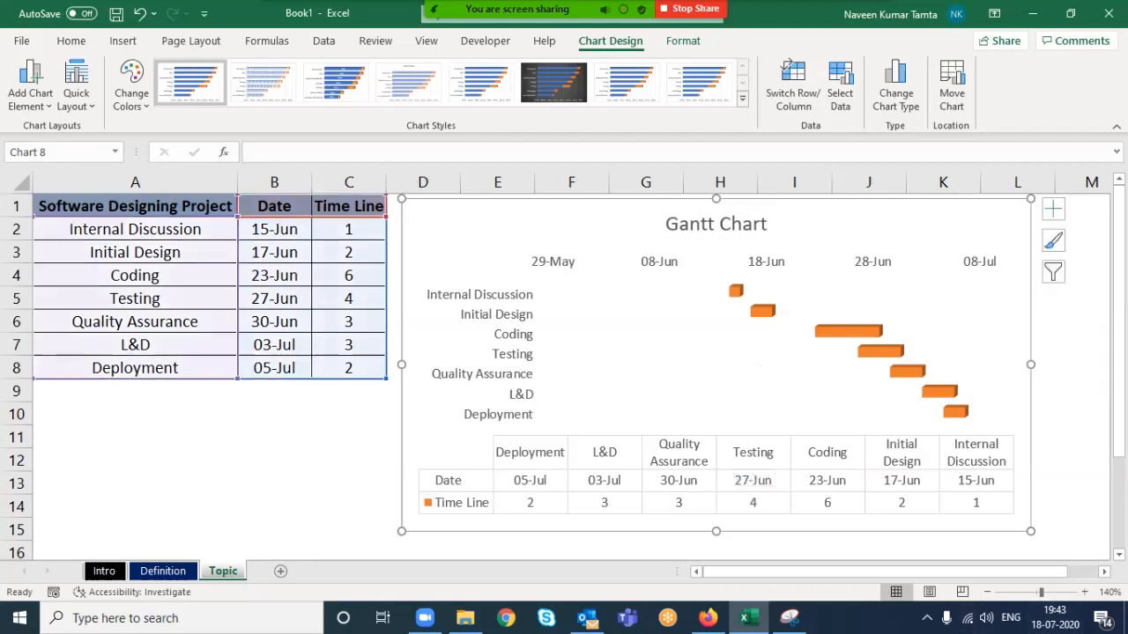
# Shrink the chart's plot area inward from its left, bottom and right edges to leave margins inside the chart.
pyautogui.click(867, 300)
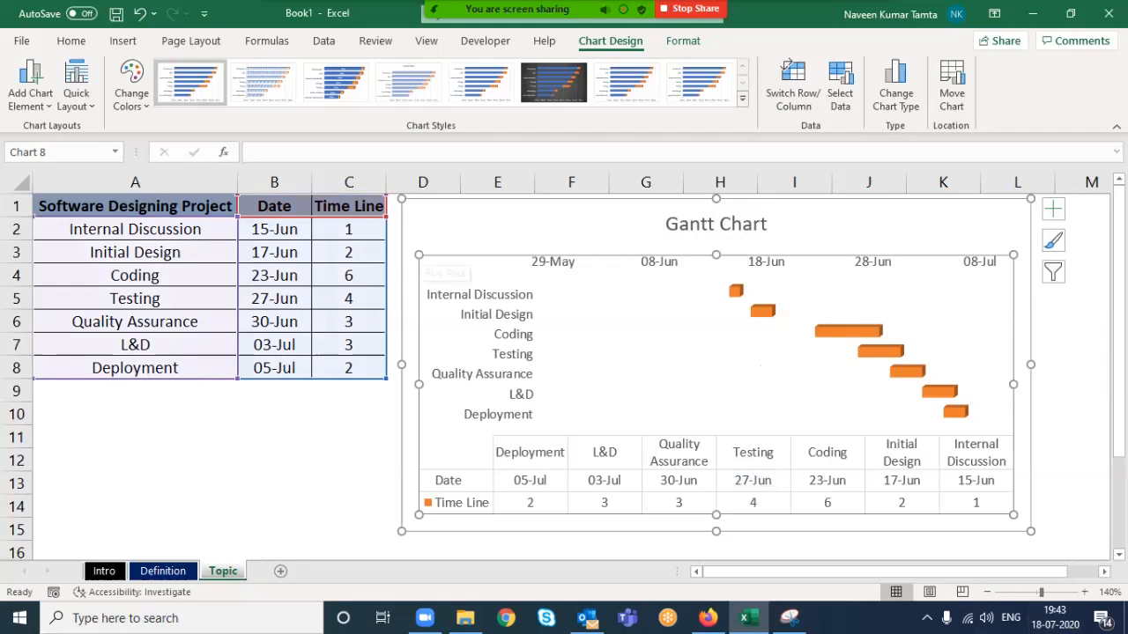
pyautogui.moveTo(419, 384); pyautogui.dragTo(446, 384)
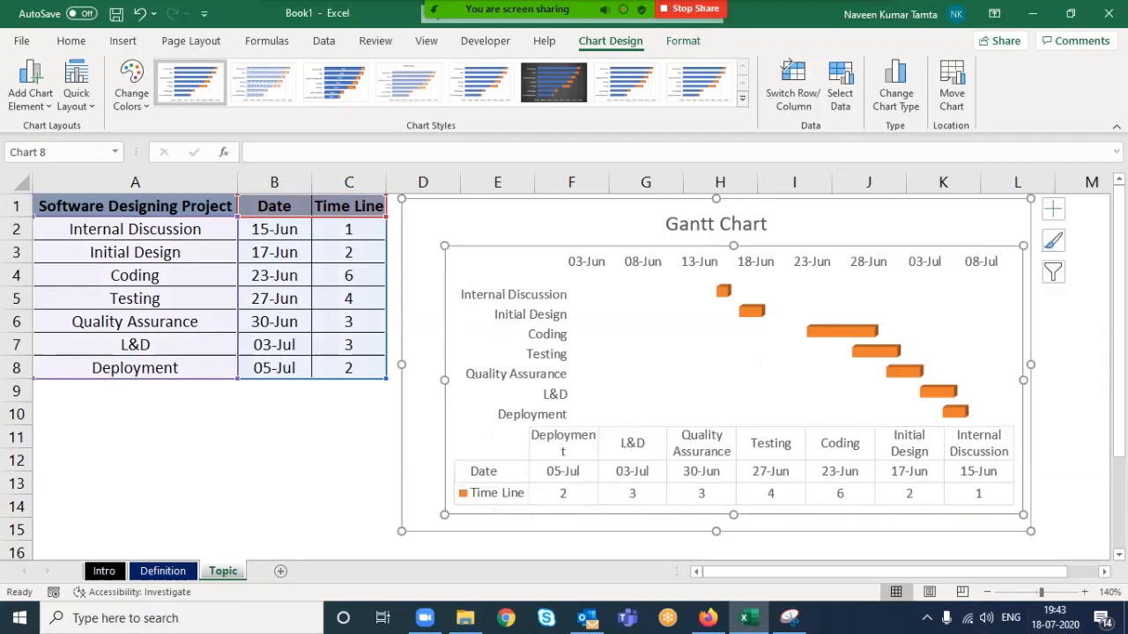
pyautogui.moveTo(733, 514); pyautogui.dragTo(733, 503)
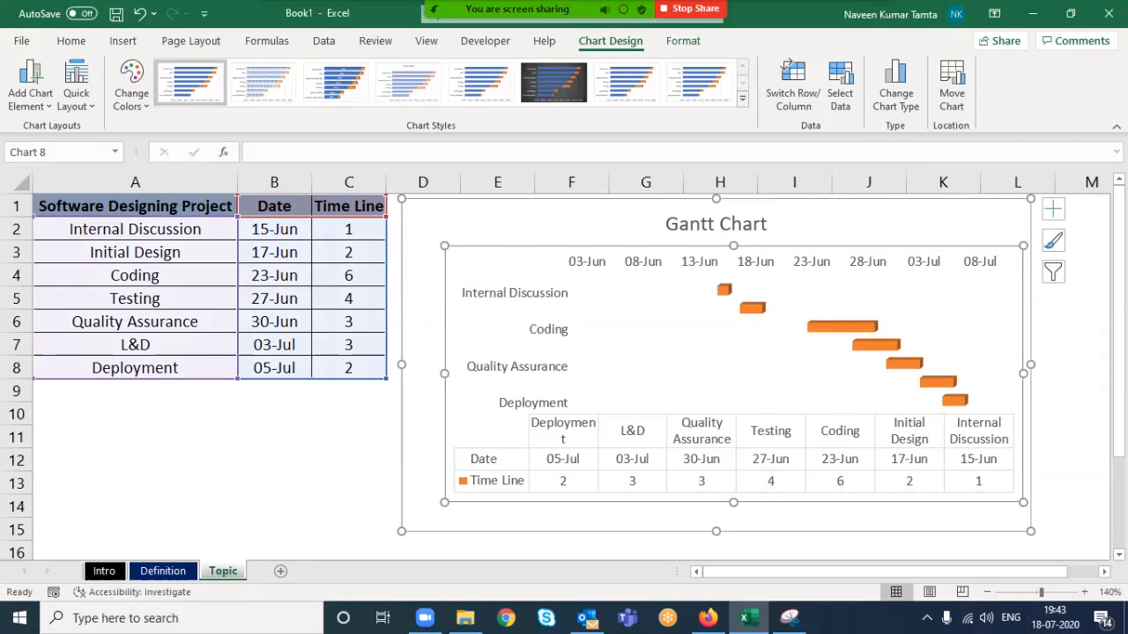
pyautogui.moveTo(1023, 374); pyautogui.dragTo(990, 374)
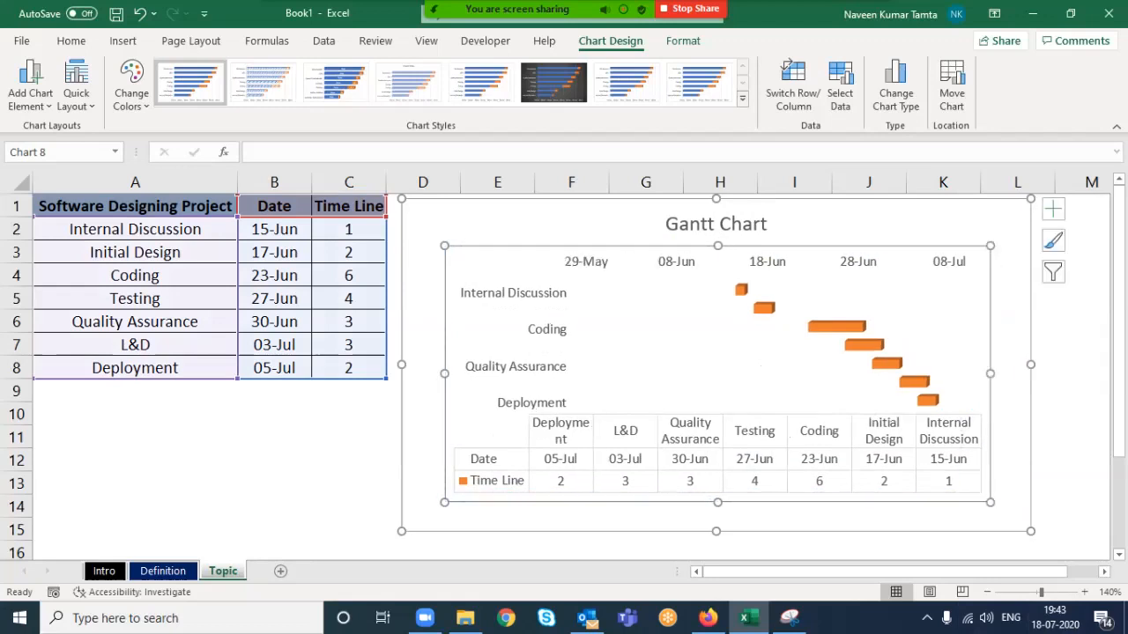
pyautogui.click(1081, 299)
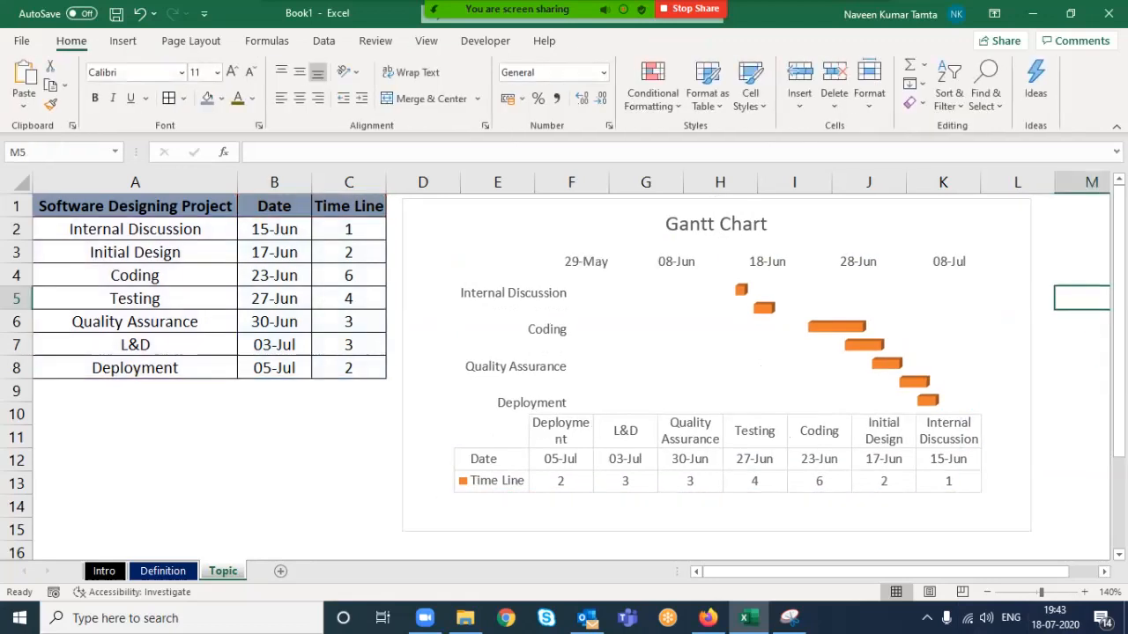
# Review the finished Gantt chart on the Topic sheet and the Gantt chart definition on the Definition sheet.
pyautogui.click(349, 229)
pyautogui.click(494, 232)
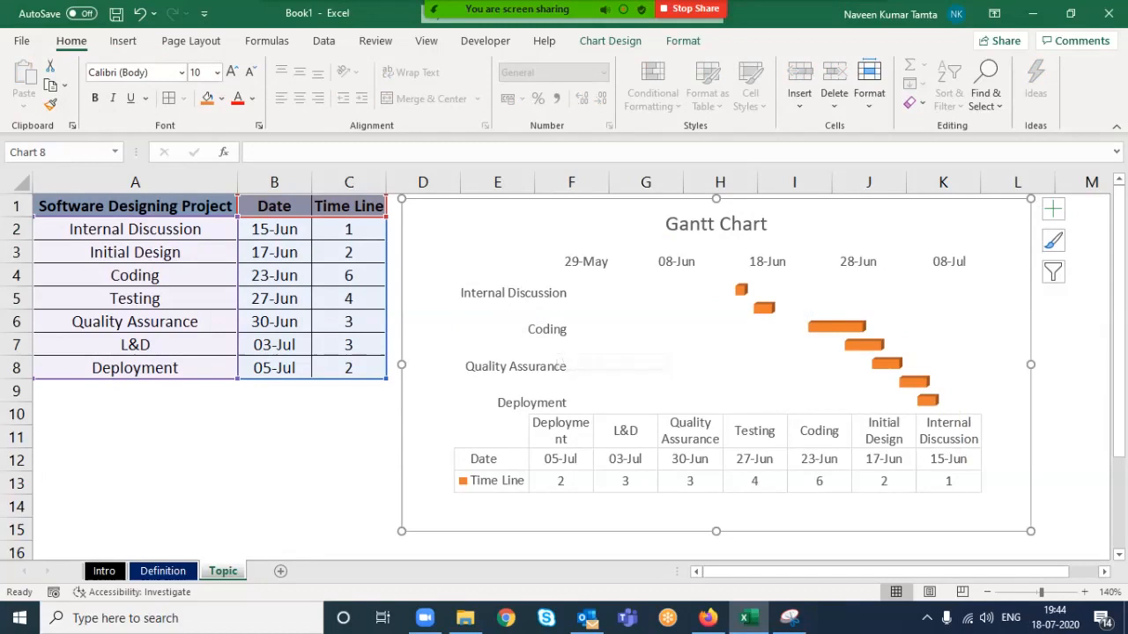
pyautogui.moveTo(825, 327)
pyautogui.click(163, 570)
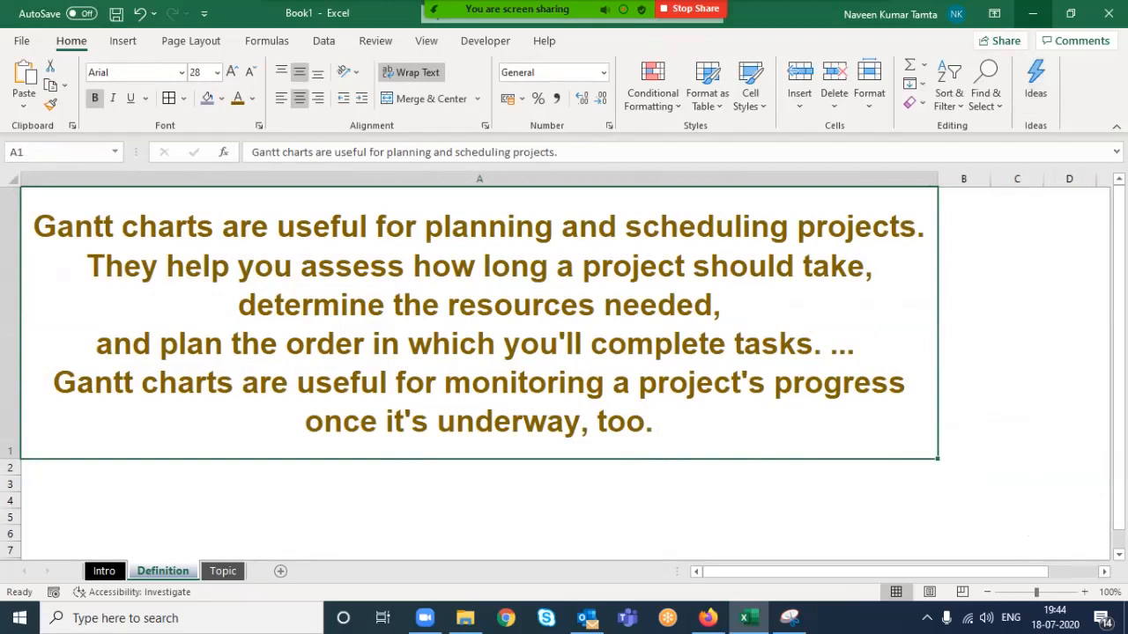
pyautogui.click(1033, 14)
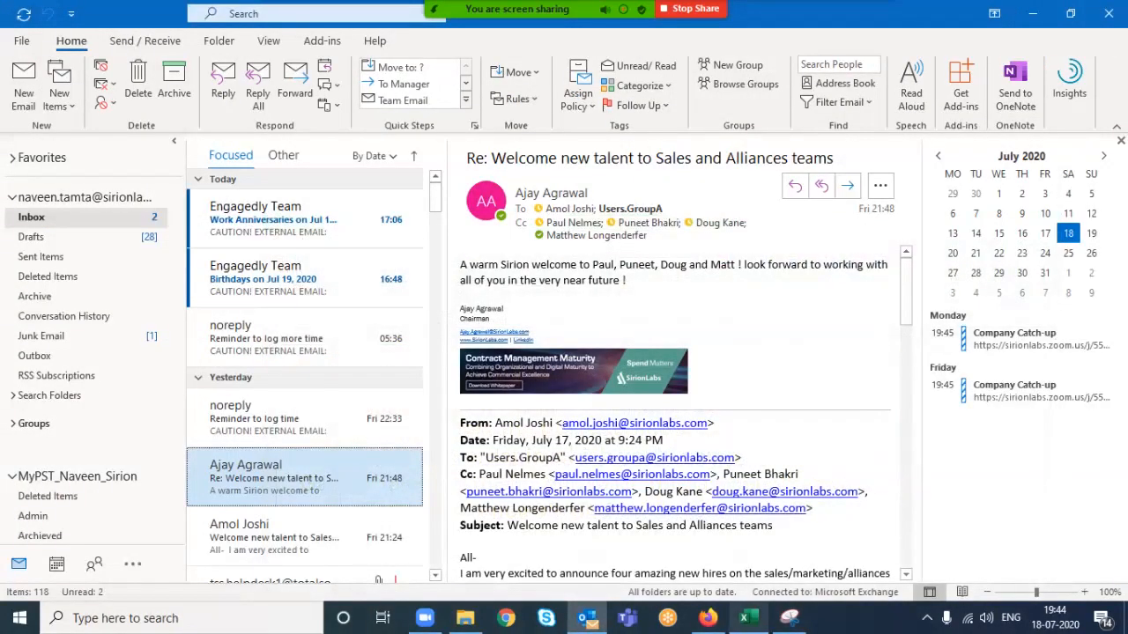
pyautogui.click(745, 618)
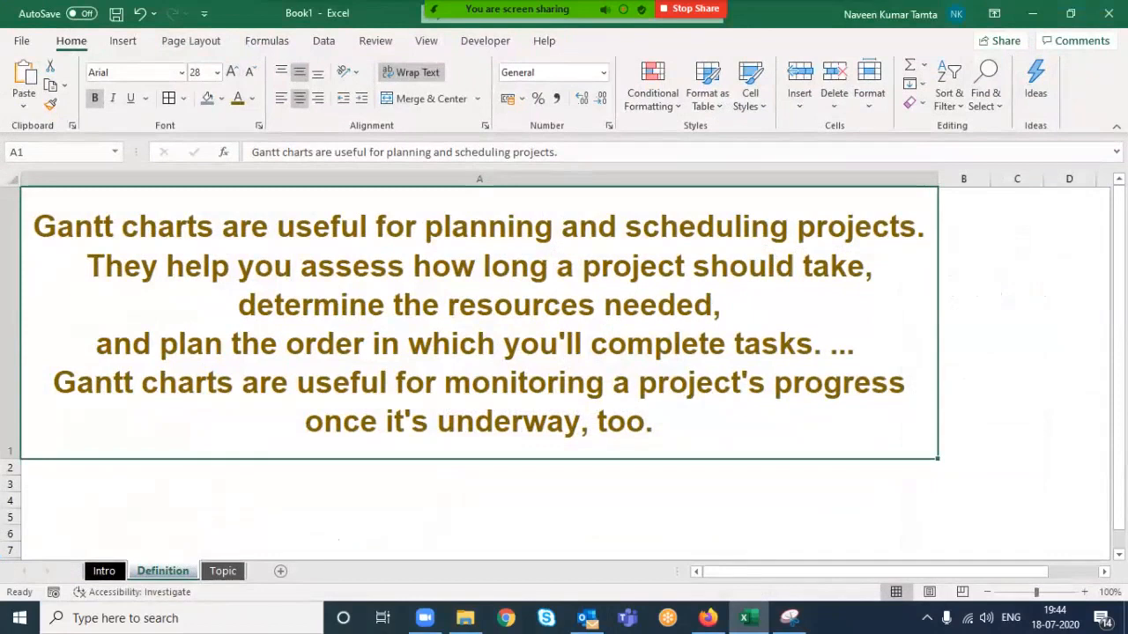
pyautogui.click(223, 570)
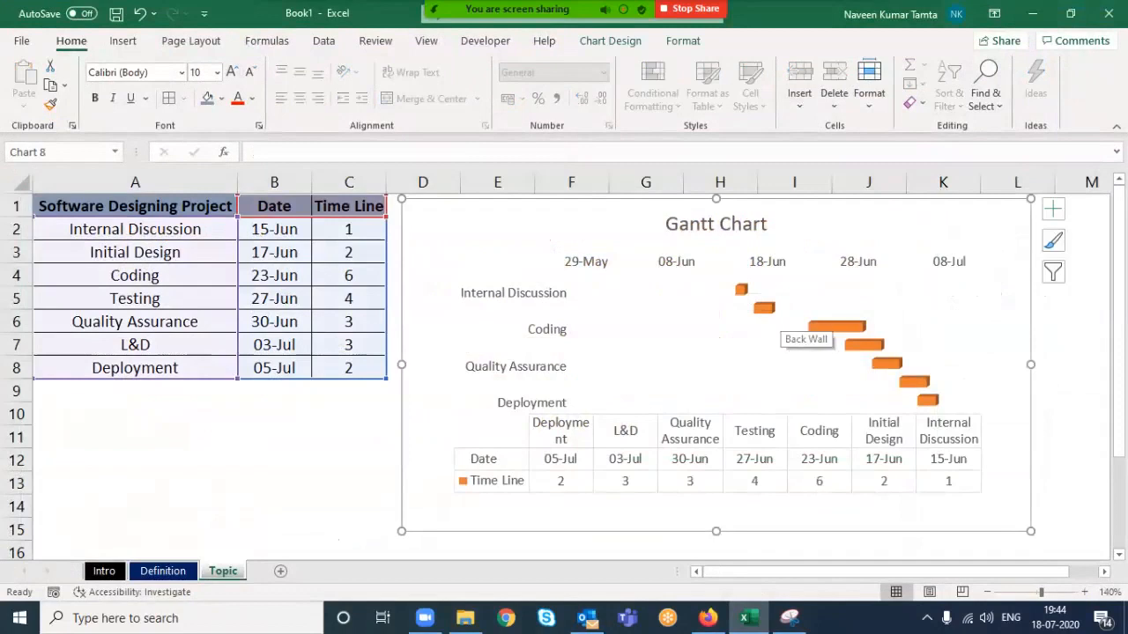
pyautogui.moveTo(872, 345)
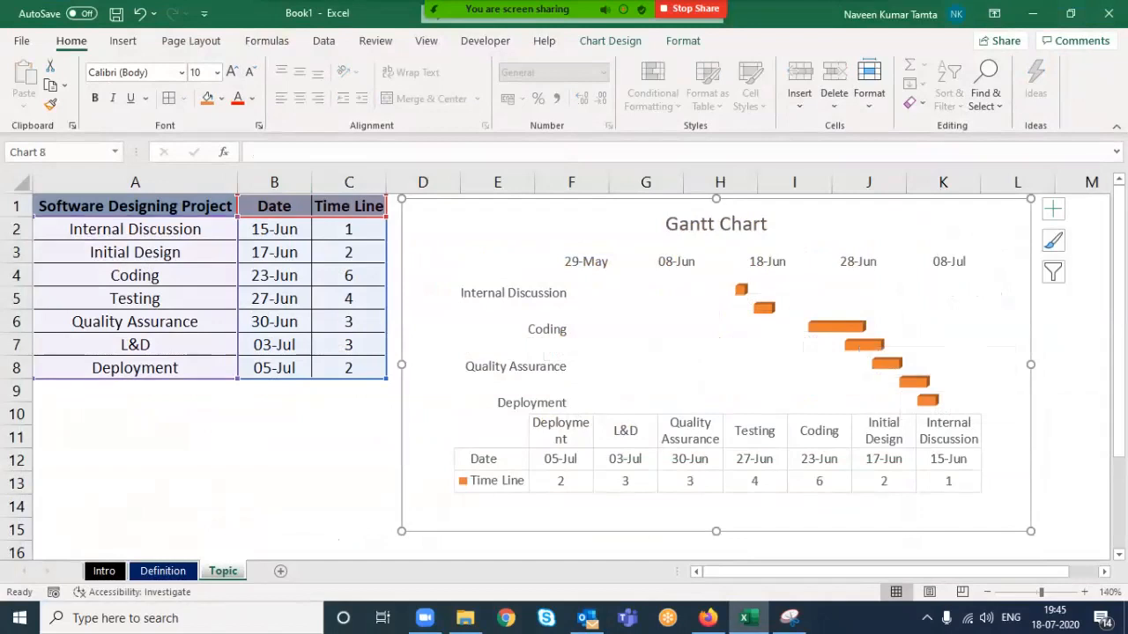
# Select the whole Software Designing Project table, A1:C8, several times from its heading cell, collapsing the selection back to A1 at the end.
pyautogui.click(135, 206)
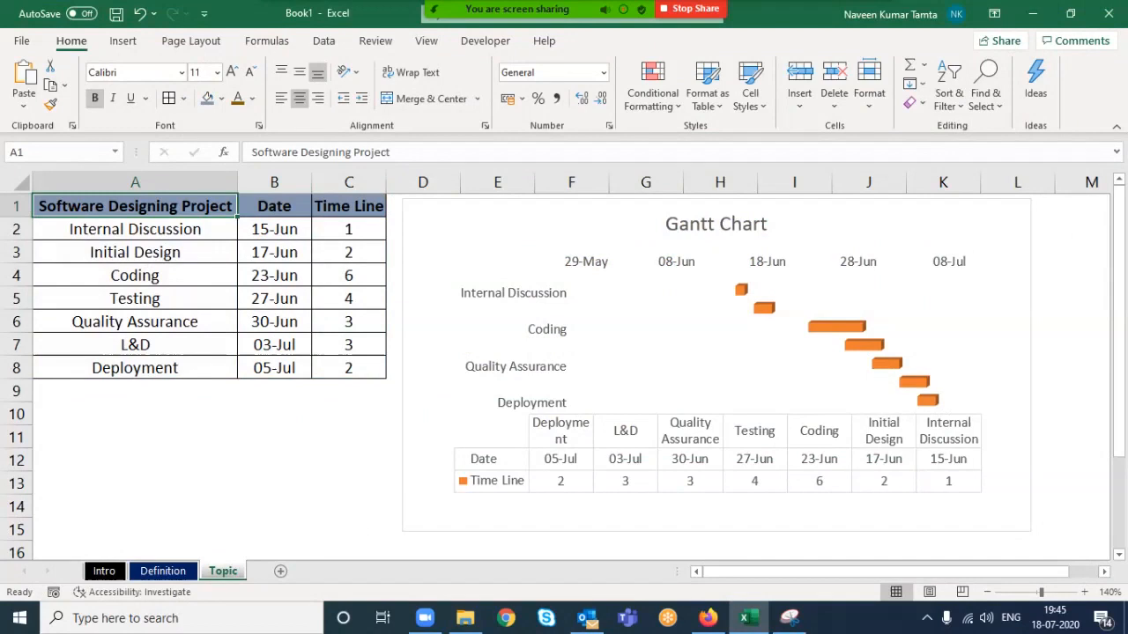
pyautogui.hotkey('ctrl', 'shift', 'Right')
pyautogui.hotkey('ctrl', 'shift', 'Down')
pyautogui.hotkey('ctrl', 'Home')
pyautogui.hotkey('ctrl', 'shift', 'Right')
pyautogui.hotkey('ctrl', 'shift', 'Down')
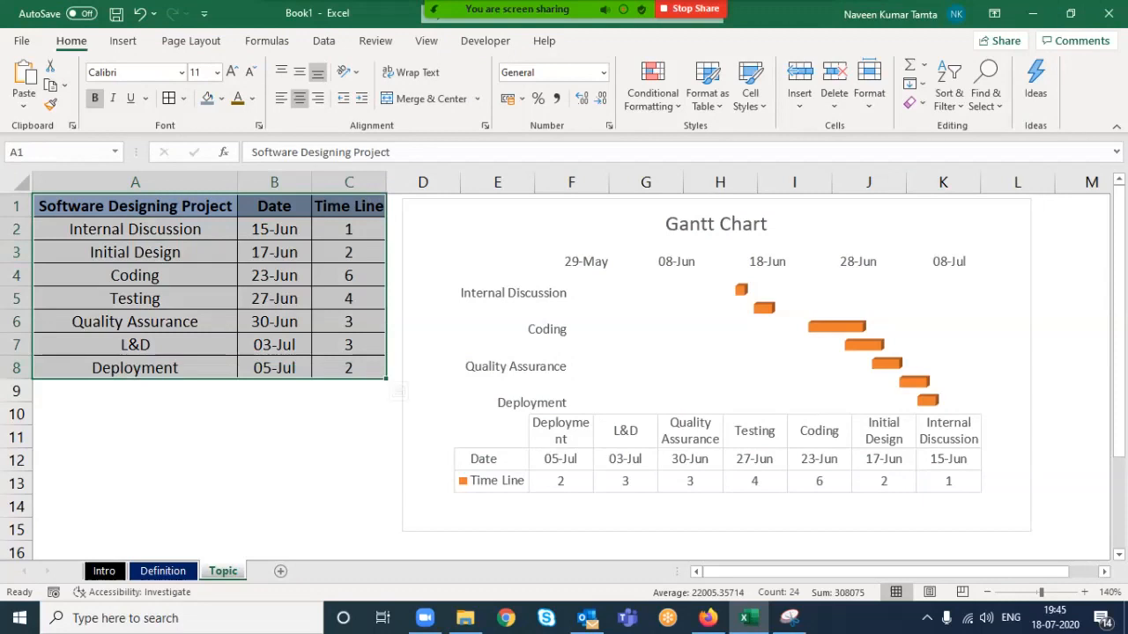
pyautogui.press('Right')
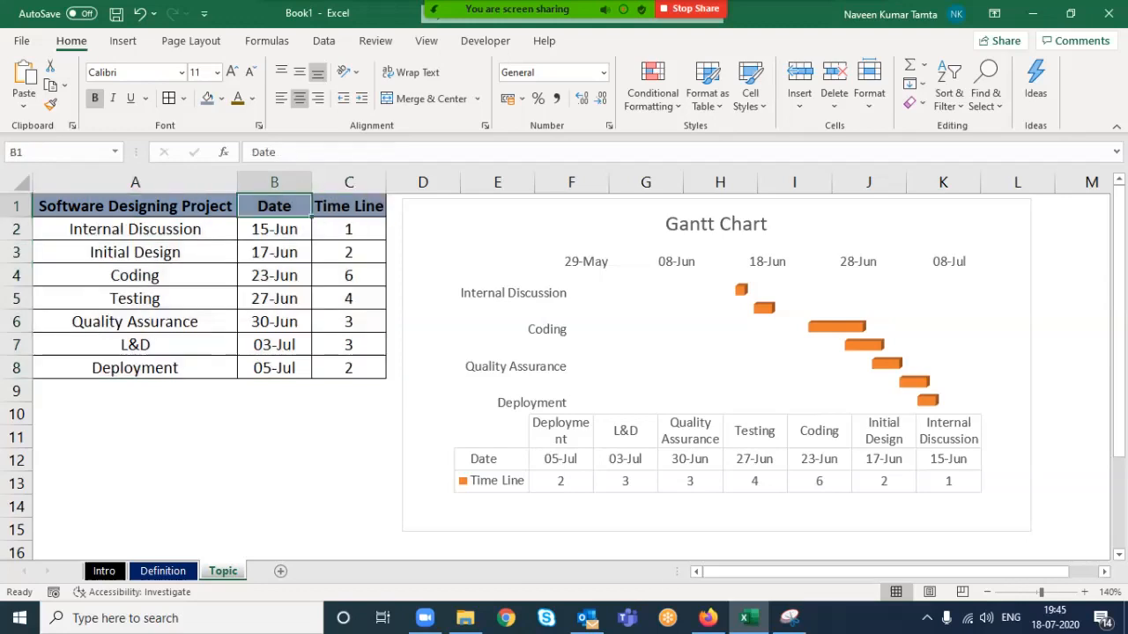
pyautogui.press('Left')
pyautogui.hotkey('ctrl', 'shift', 'Right')
pyautogui.hotkey('ctrl', 'shift', 'Down')
pyautogui.press('Left')
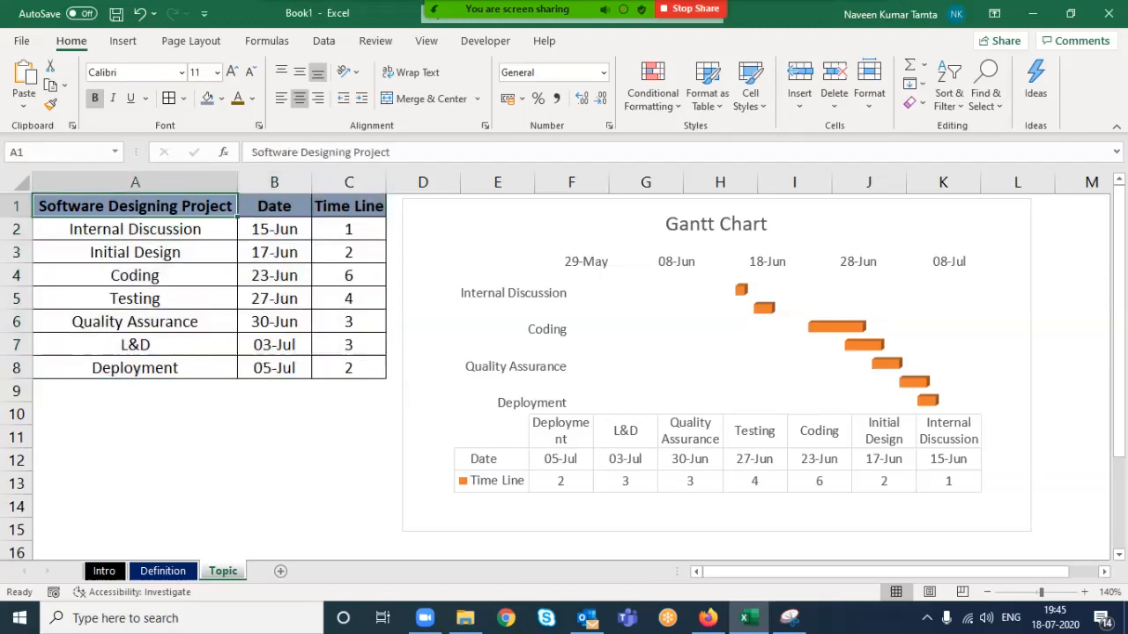
pyautogui.hotkey('ctrl', 'a')
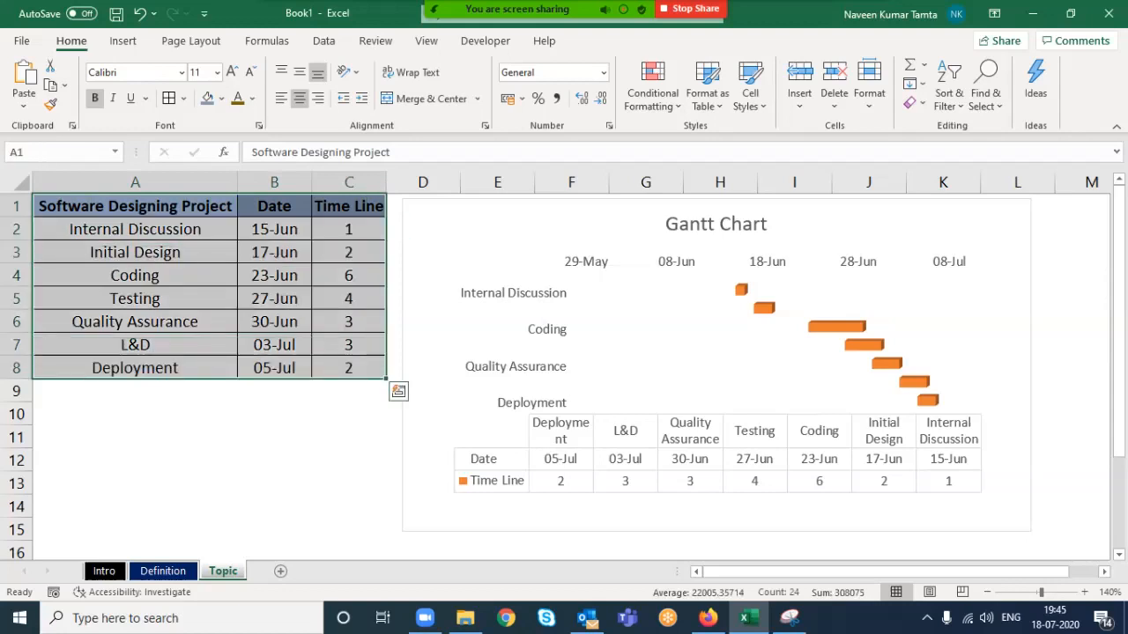
pyautogui.press('Left')
pyautogui.hotkey('ctrl', 'shift', 'Right')
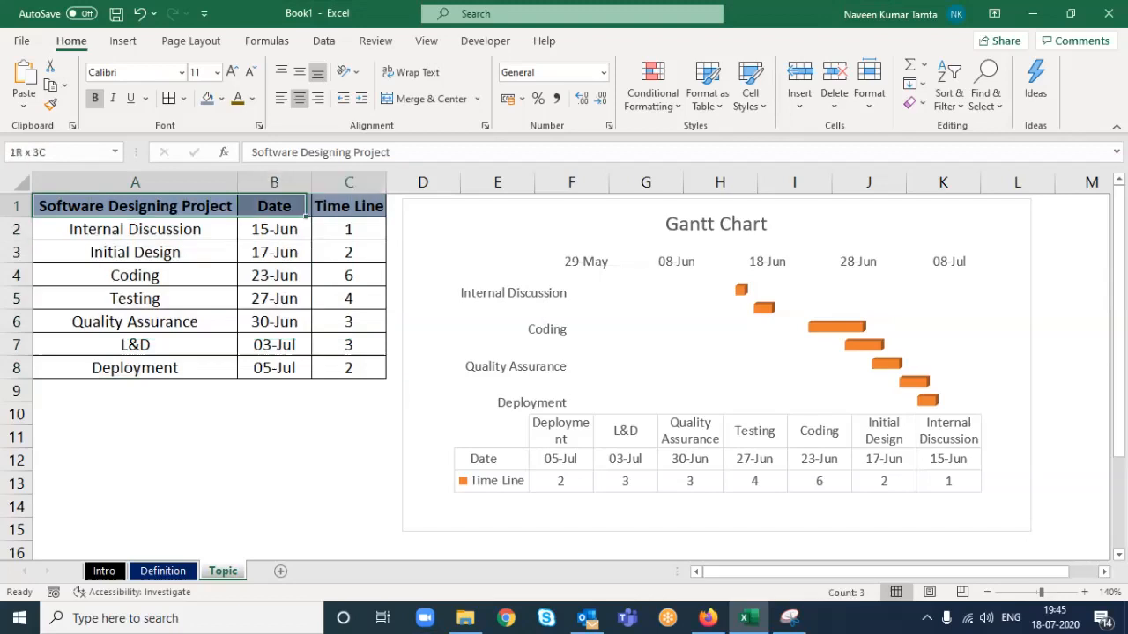
pyautogui.hotkey('ctrl', 'shift', 'Down')
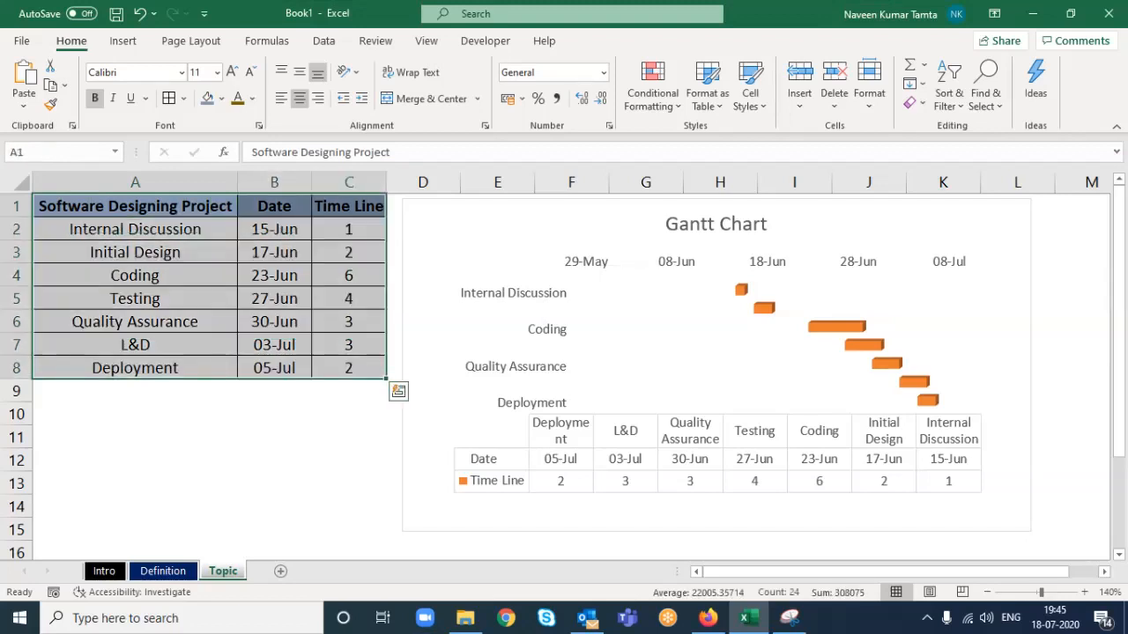
pyautogui.press('Left')
pyautogui.hotkey('ctrl', 'shift', 'Right')
pyautogui.hotkey('ctrl', 'shift', 'Down')
pyautogui.press('Left')
pyautogui.hotkey('ctrl', 'shift', 'Right')
pyautogui.hotkey('ctrl', 'shift', 'Down')
pyautogui.press('Left')
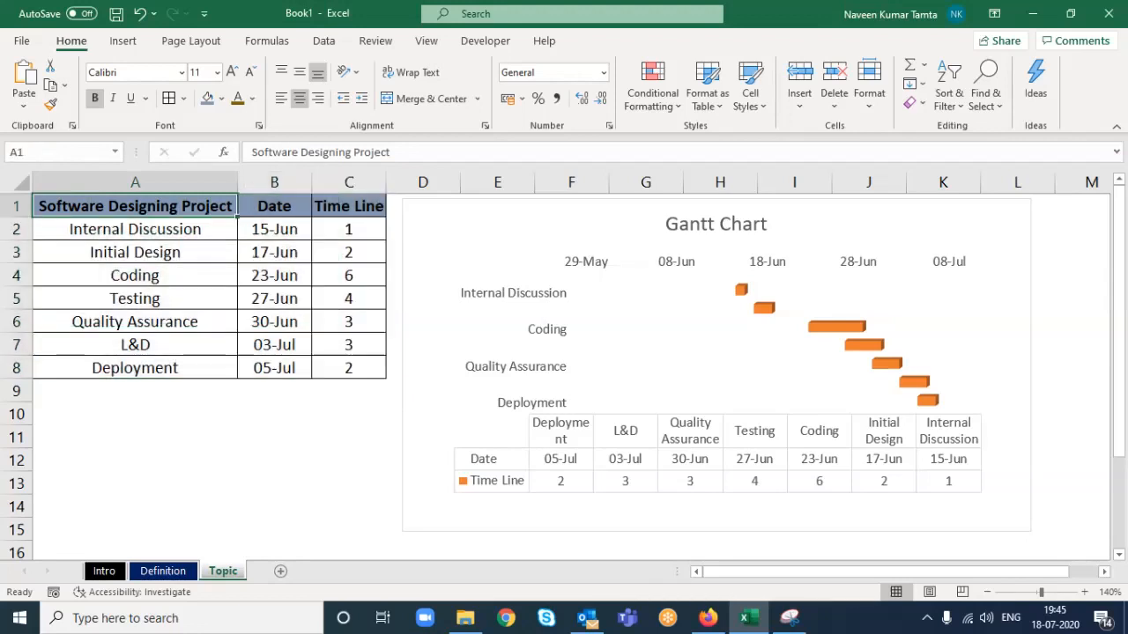